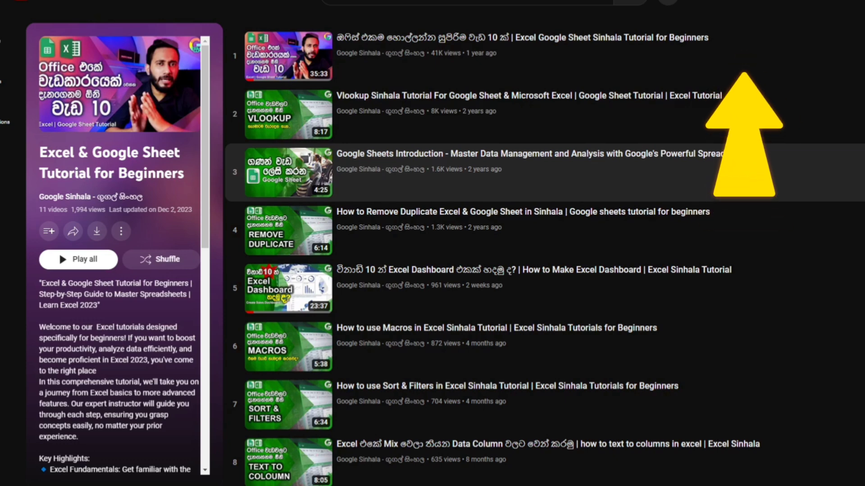
{"action": "scroll", "coordinate": [545, 255], "scroll_direction": "down", "scroll_amount": 5}
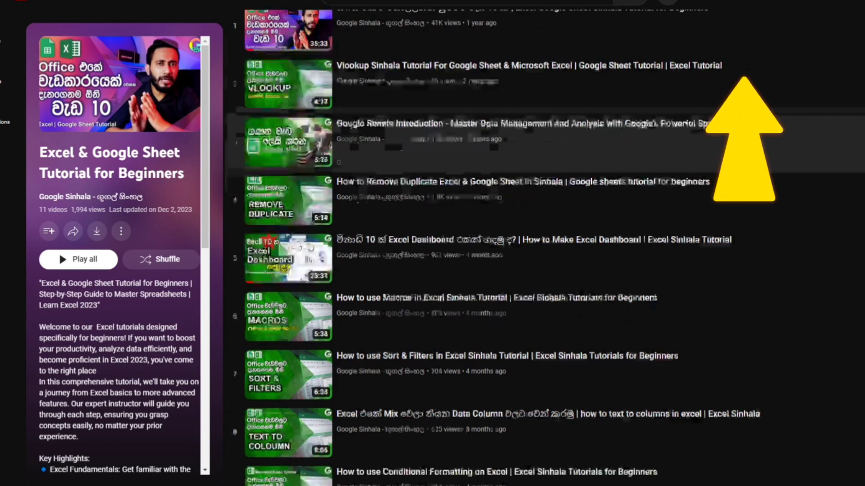
{"action": "scroll", "coordinate": [544, 255], "scroll_direction": "up", "scroll_amount": 4}
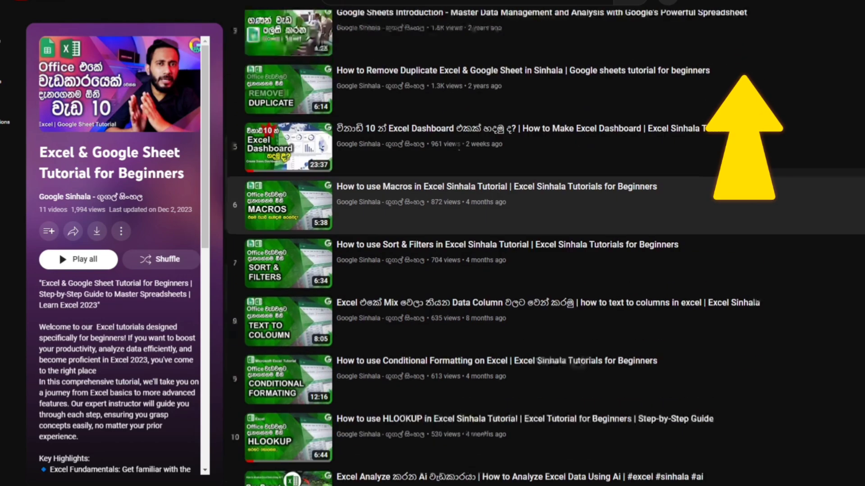
{"action": "scroll", "coordinate": [544, 255], "scroll_direction": "down", "scroll_amount": 4}
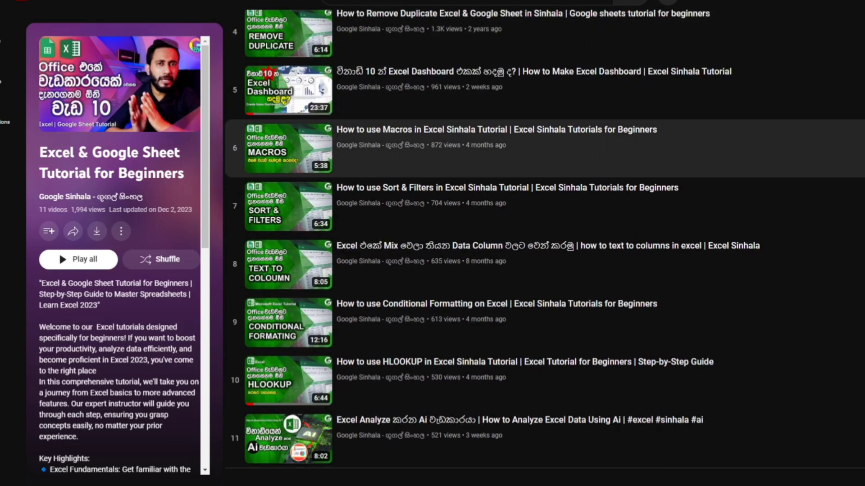
{"action": "scroll", "coordinate": [545, 255], "scroll_direction": "up", "scroll_amount": 4}
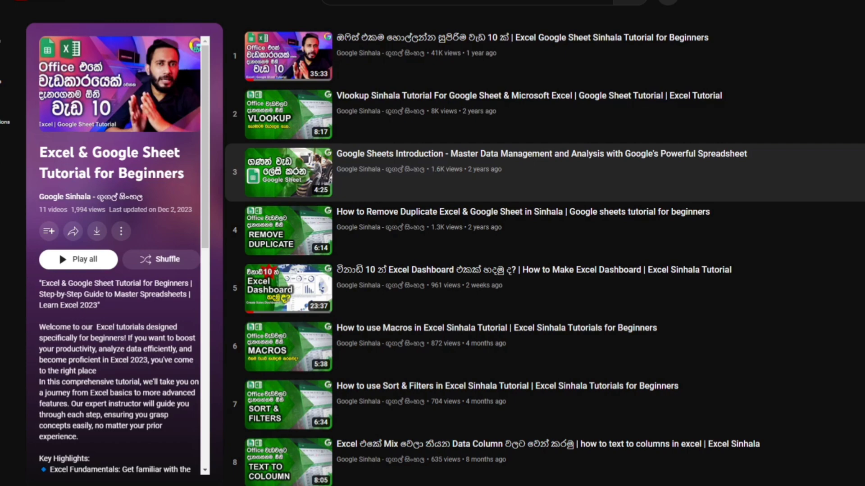
{"action": "scroll", "coordinate": [540, 167], "scroll_direction": "down", "scroll_amount": 4}
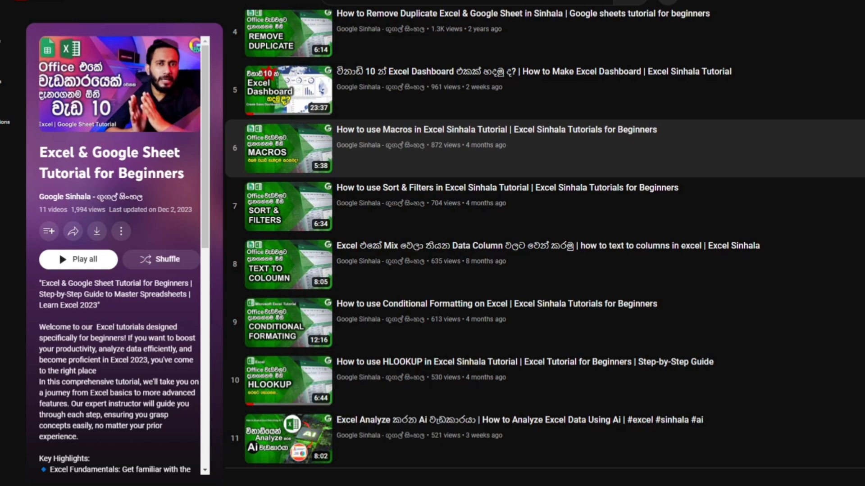
{"action": "scroll", "coordinate": [544, 243], "scroll_direction": "up", "scroll_amount": 4}
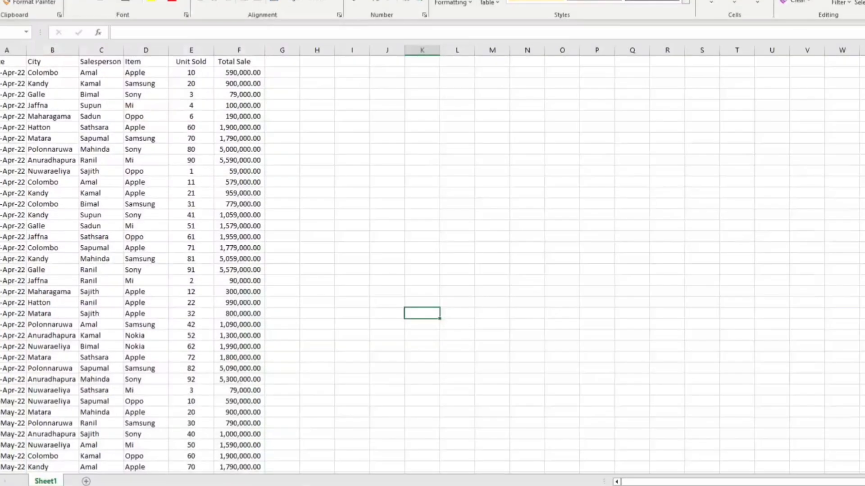
{"action": "left_click", "coordinate": [547, 306]}
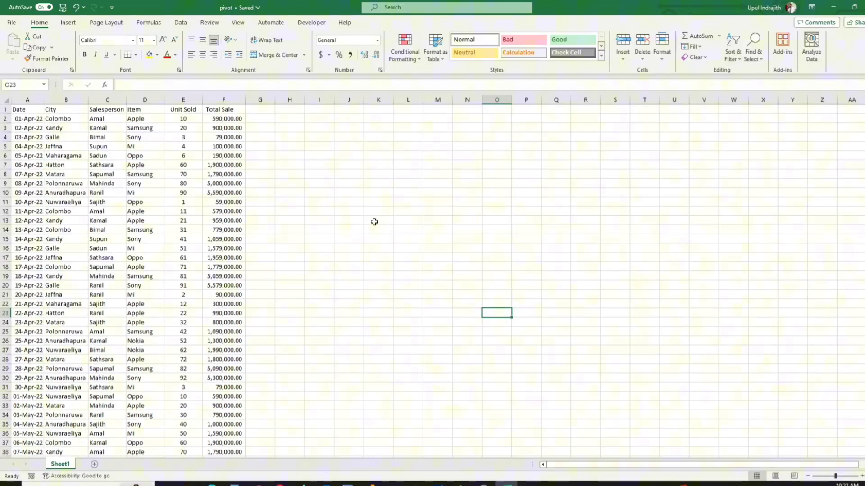
{"action": "left_click", "coordinate": [417, 195]}
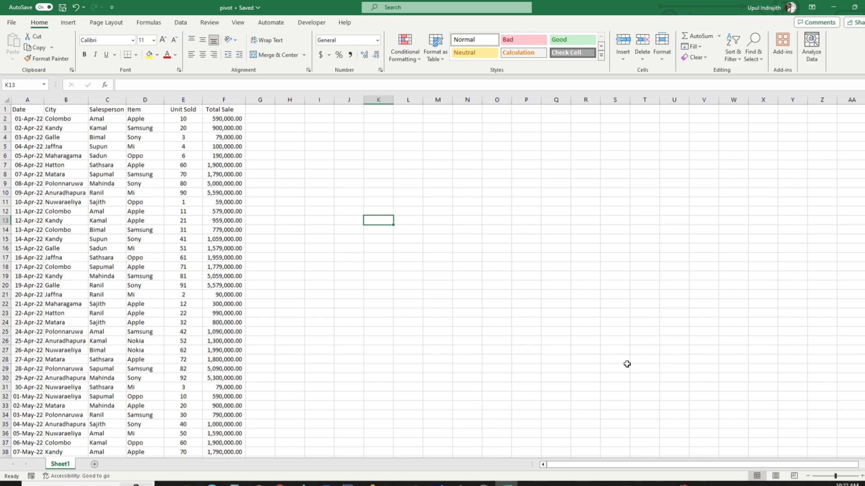
{"action": "left_click", "coordinate": [268, 156]}
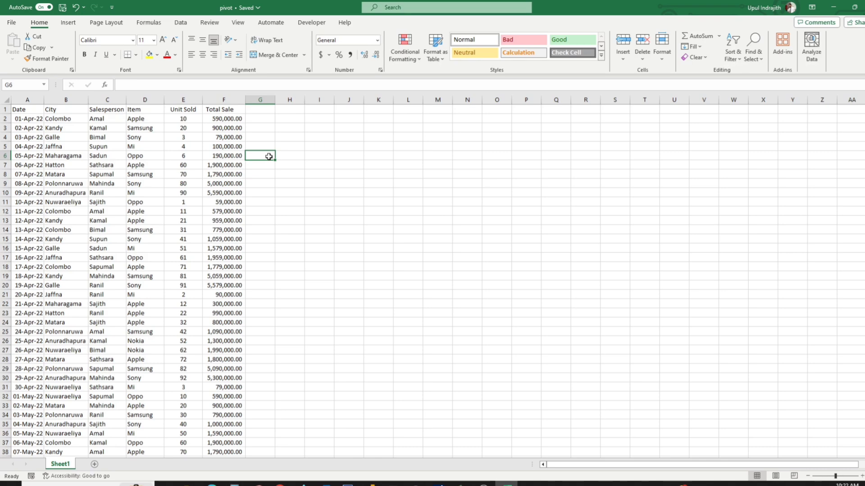
Examine the sales table's column headers, including Salesperson, Item and Unit Sold, at a larger zoom.
{"action": "left_click", "coordinate": [861, 476]}
{"action": "left_click", "coordinate": [862, 477]}
{"action": "left_click", "coordinate": [861, 477]}
{"action": "left_click", "coordinate": [861, 478]}
{"action": "left_click", "coordinate": [861, 477]}
{"action": "left_click", "coordinate": [861, 478]}
{"action": "scroll", "coordinate": [712, 368], "scroll_direction": "up", "scroll_amount": 2}
{"action": "left_click", "coordinate": [527, 223]}
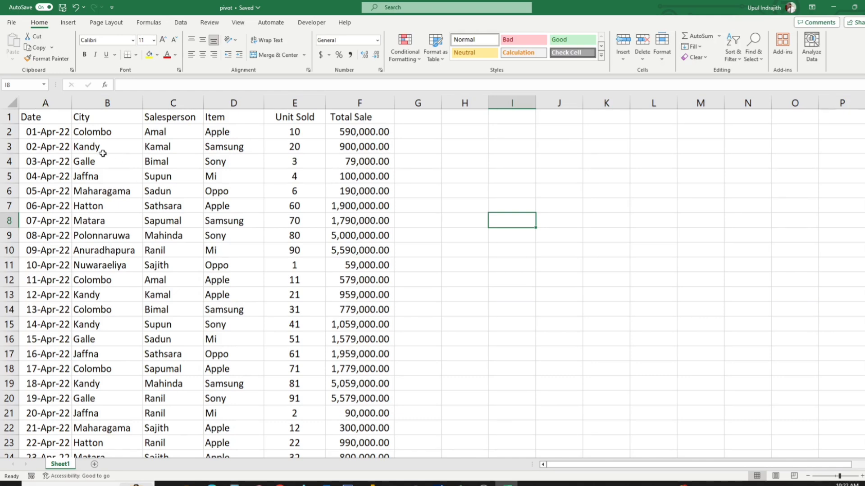
{"action": "left_click", "coordinate": [190, 113]}
{"action": "left_click", "coordinate": [221, 119]}
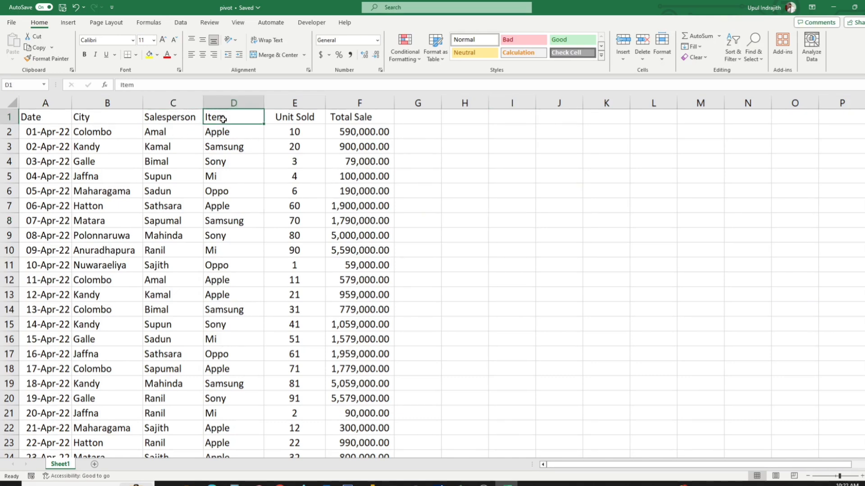
{"action": "left_click", "coordinate": [308, 120]}
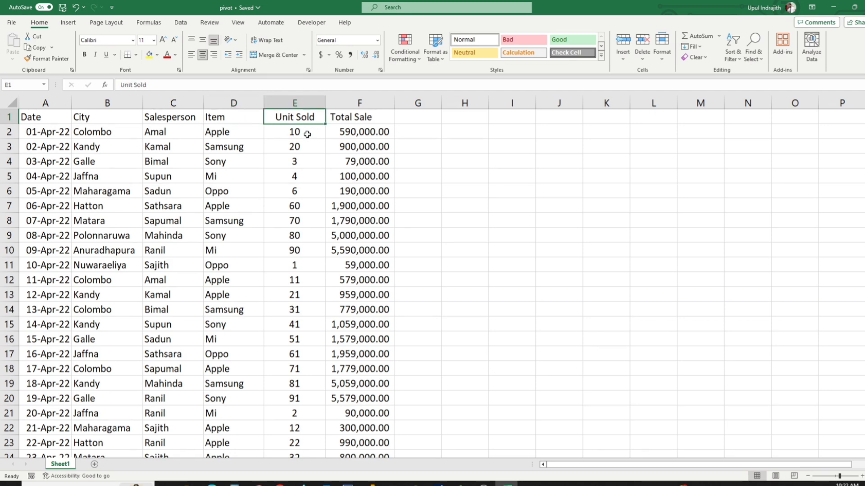
{"action": "left_click", "coordinate": [305, 148]}
Fill the sales table's header row A1:F1 with a light grey background colour.
{"action": "left_click_drag", "start_coordinate": [349, 118], "coordinate": [65, 123]}
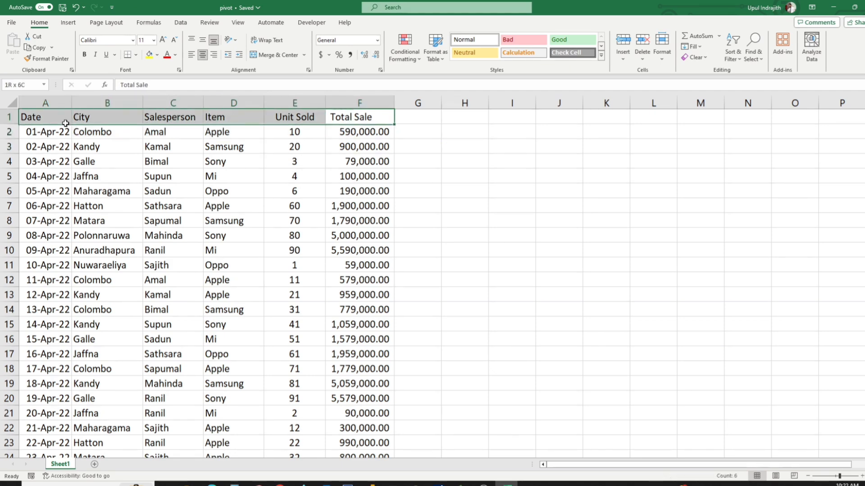
{"action": "left_click", "coordinate": [157, 54]}
{"action": "left_click", "coordinate": [149, 115]}
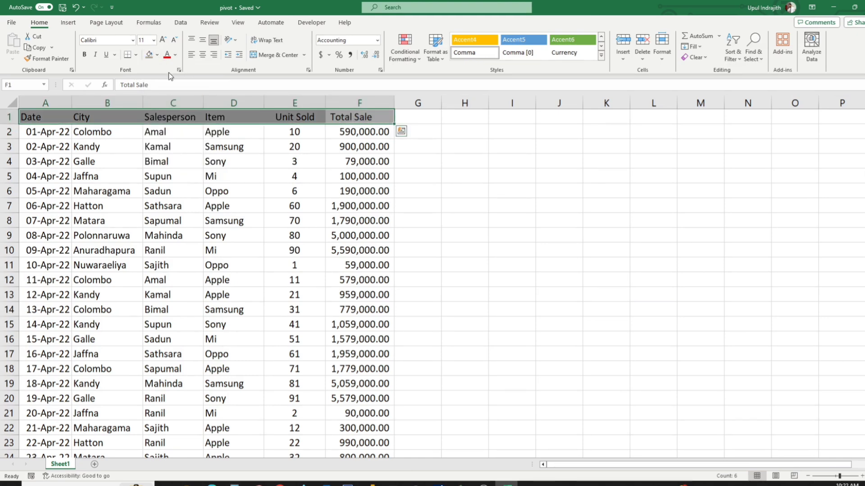
{"action": "left_click", "coordinate": [157, 55]}
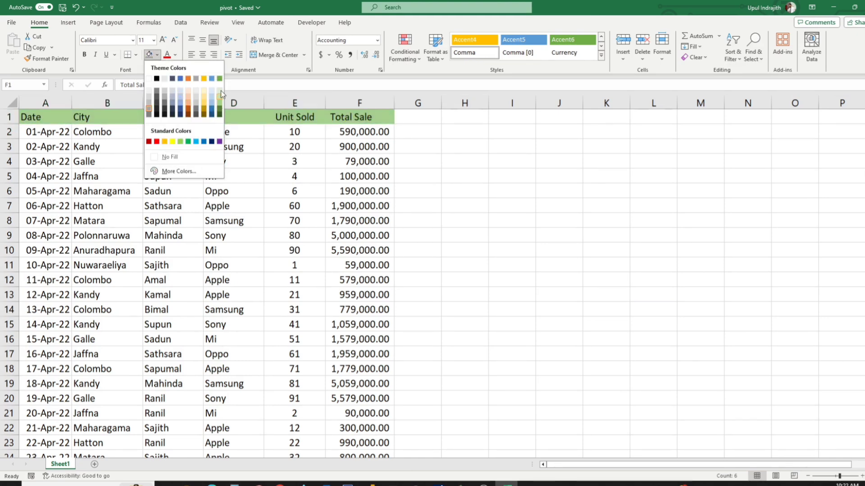
{"action": "left_click", "coordinate": [220, 109]}
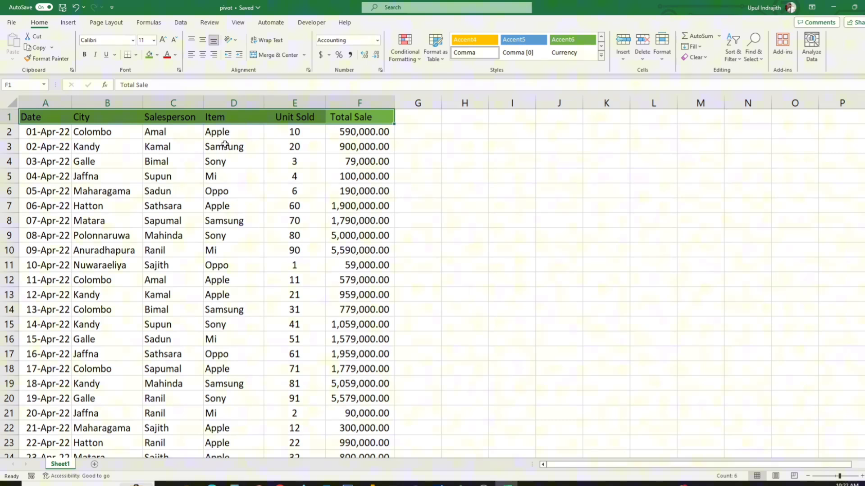
{"action": "left_click", "coordinate": [157, 55]}
{"action": "left_click", "coordinate": [149, 106]}
{"action": "left_click", "coordinate": [250, 204]}
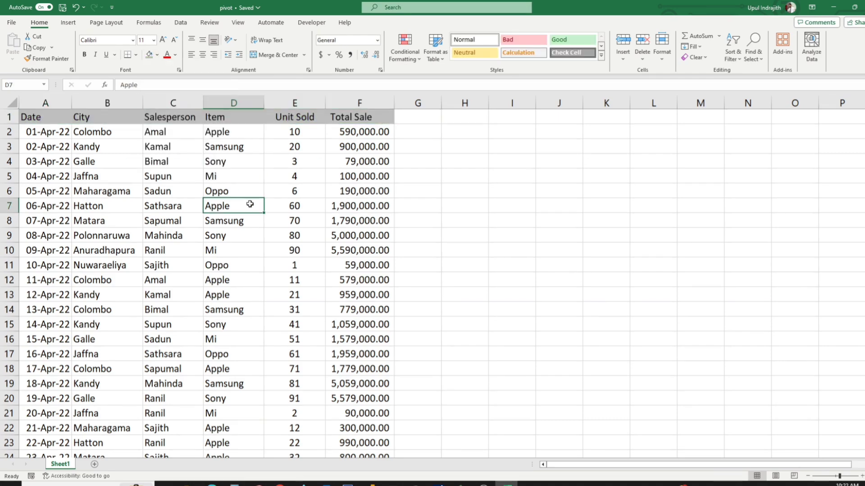
Look through the dated sales records from the header row down to the last entry on Sheet1.
{"action": "scroll", "coordinate": [250, 204], "scroll_direction": "down", "scroll_amount": 20}
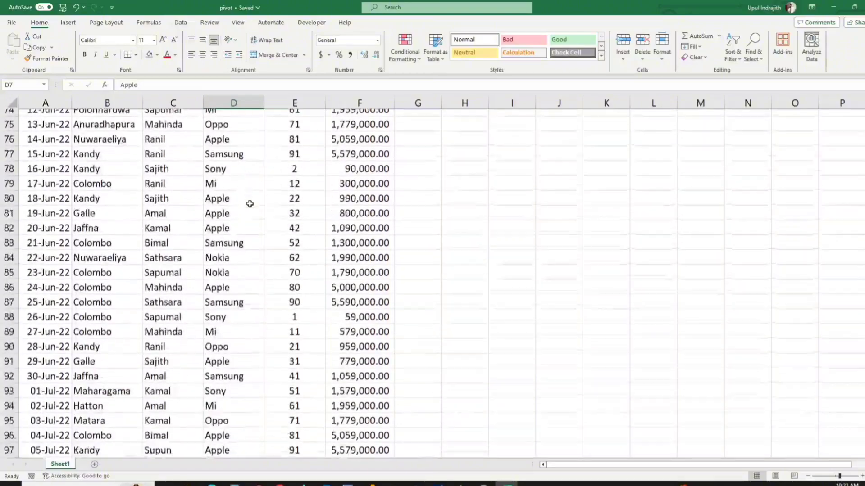
{"action": "scroll", "coordinate": [250, 204], "scroll_direction": "down", "scroll_amount": 20}
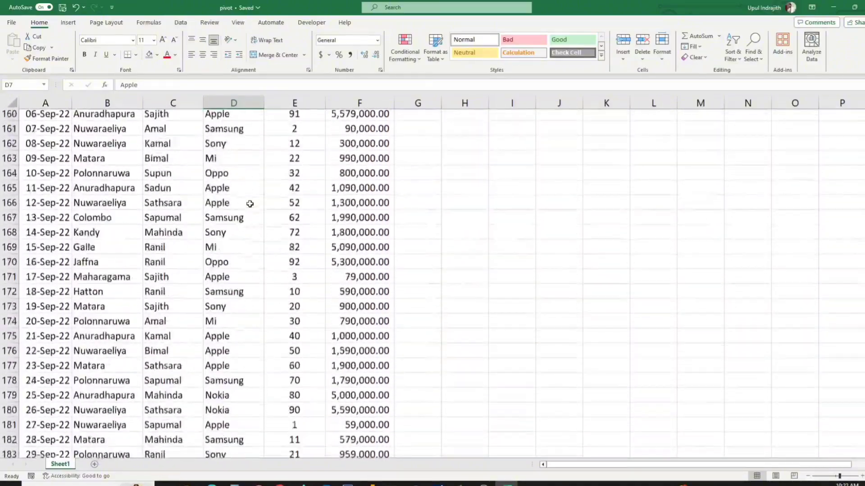
{"action": "scroll", "coordinate": [250, 204], "scroll_direction": "down", "scroll_amount": 7}
{"action": "scroll", "coordinate": [250, 204], "scroll_direction": "up", "scroll_amount": 20}
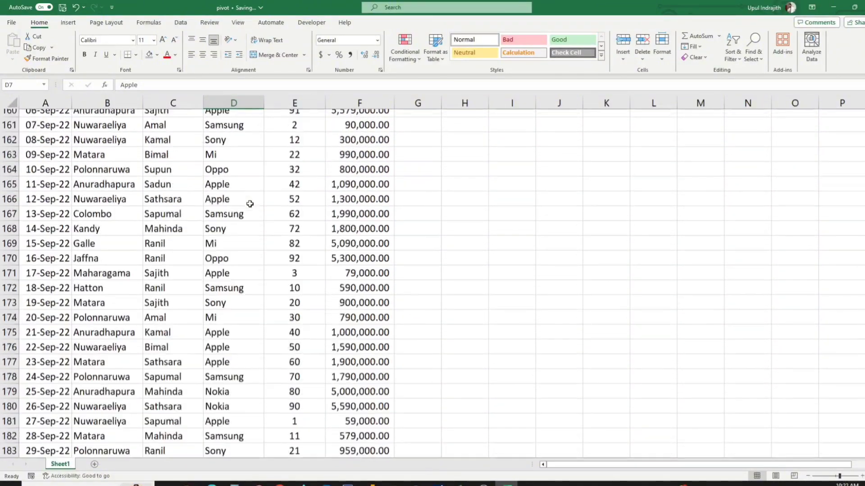
{"action": "scroll", "coordinate": [250, 204], "scroll_direction": "up", "scroll_amount": 20}
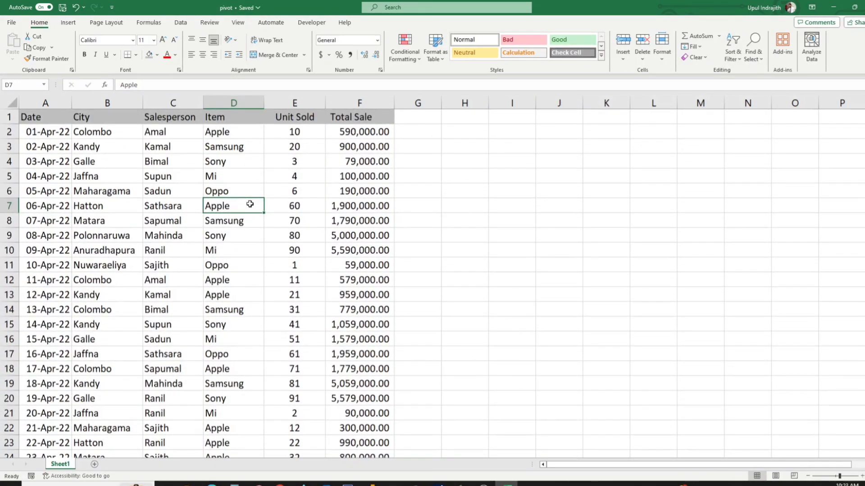
{"action": "scroll", "coordinate": [81, 140], "scroll_direction": "down", "scroll_amount": 6}
{"action": "scroll", "coordinate": [81, 141], "scroll_direction": "up", "scroll_amount": 6}
{"action": "scroll", "coordinate": [82, 140], "scroll_direction": "down", "scroll_amount": 14}
{"action": "scroll", "coordinate": [82, 141], "scroll_direction": "down", "scroll_amount": 20}
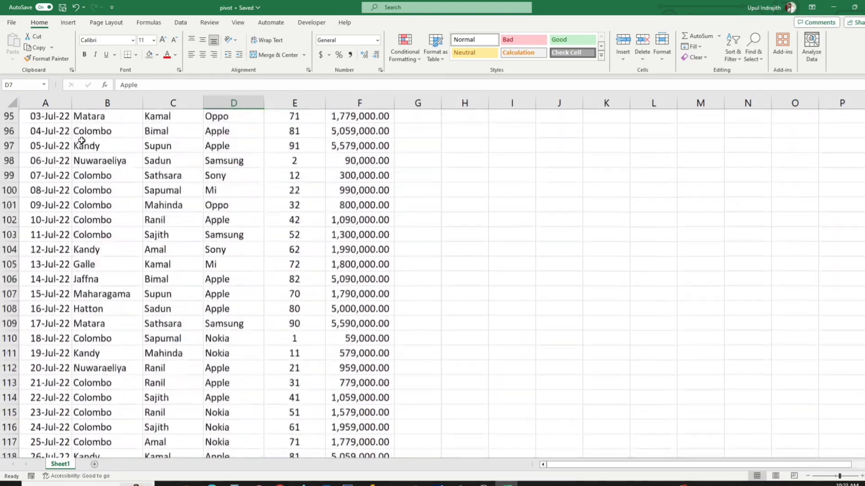
{"action": "scroll", "coordinate": [81, 140], "scroll_direction": "down", "scroll_amount": 1}
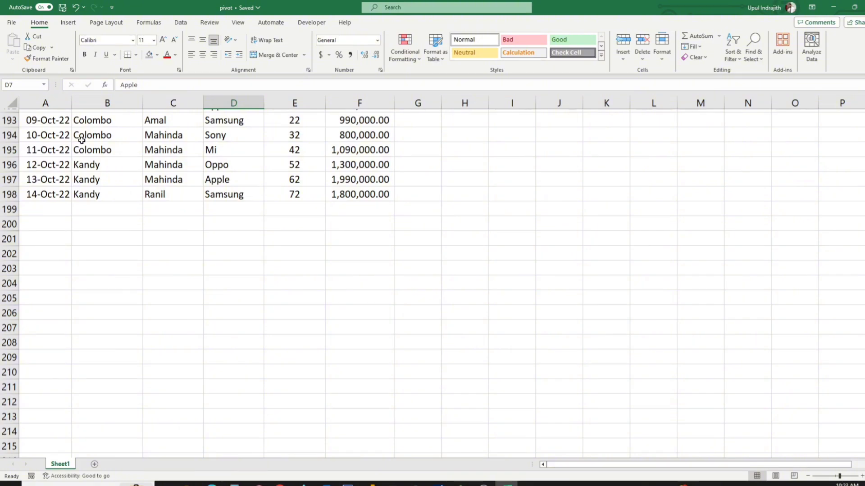
{"action": "scroll", "coordinate": [82, 140], "scroll_direction": "up", "scroll_amount": 20}
{"action": "left_click", "coordinate": [232, 167]}
{"action": "scroll", "coordinate": [232, 167], "scroll_direction": "up", "scroll_amount": 20}
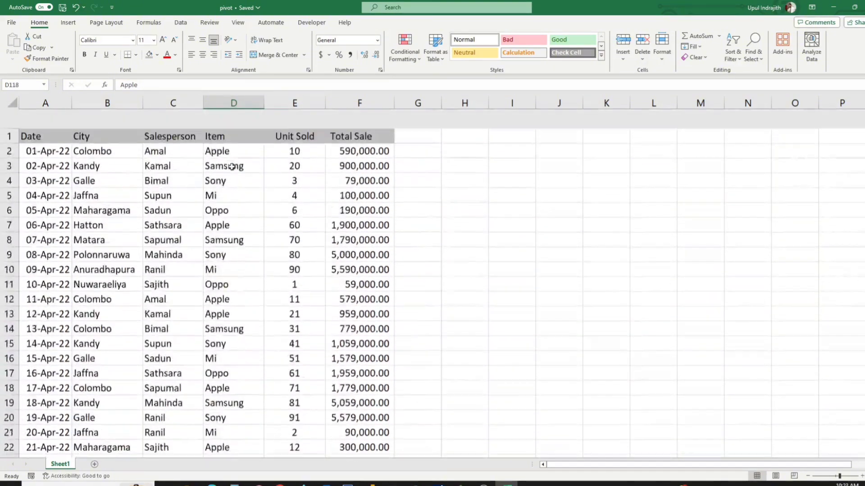
{"action": "left_click", "coordinate": [253, 172]}
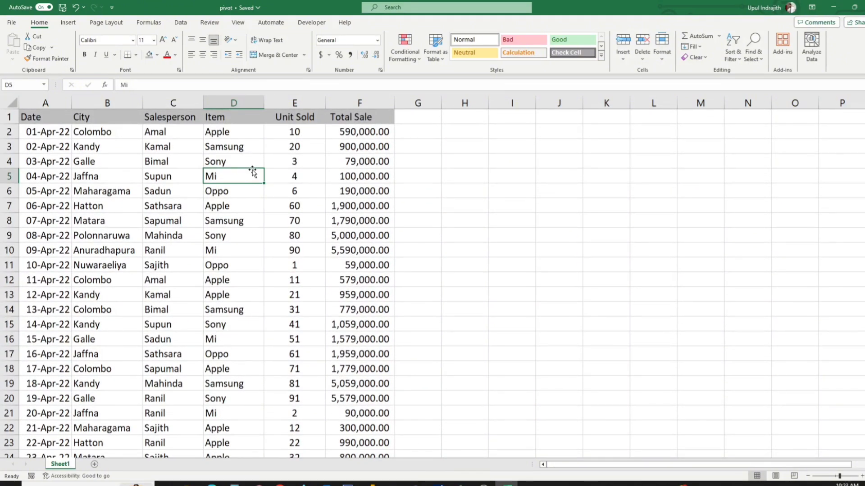
Insert a PivotTable on a new worksheet from the full sales data range Sheet1!$A$1:$F$198, including the headers.
{"action": "left_click_drag", "start_coordinate": [45, 116], "coordinate": [357, 117]}
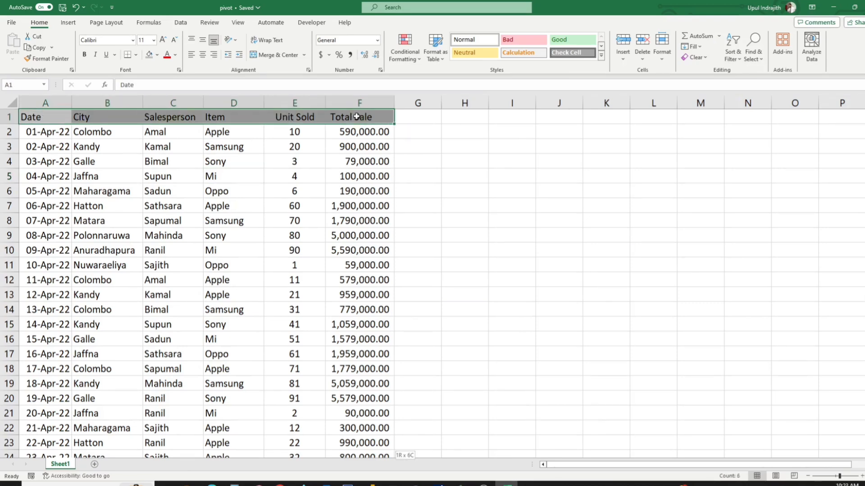
{"action": "key", "text": "ctrl+shift+Down"}
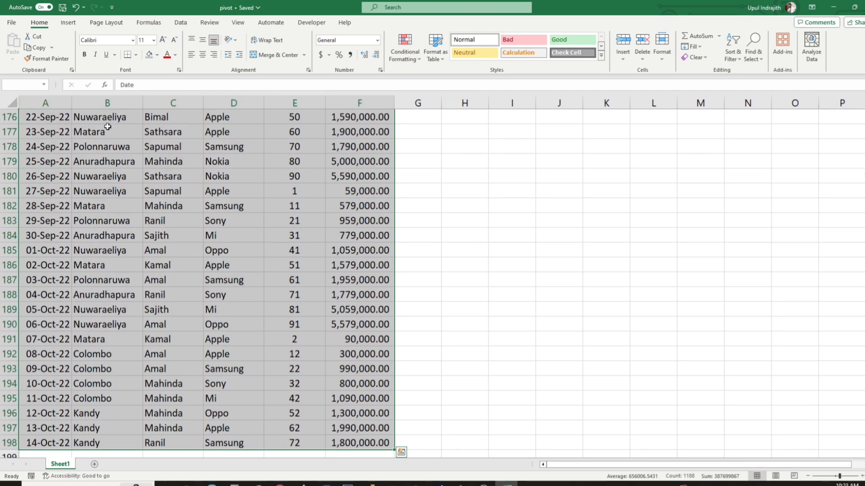
{"action": "left_click", "coordinate": [68, 22]}
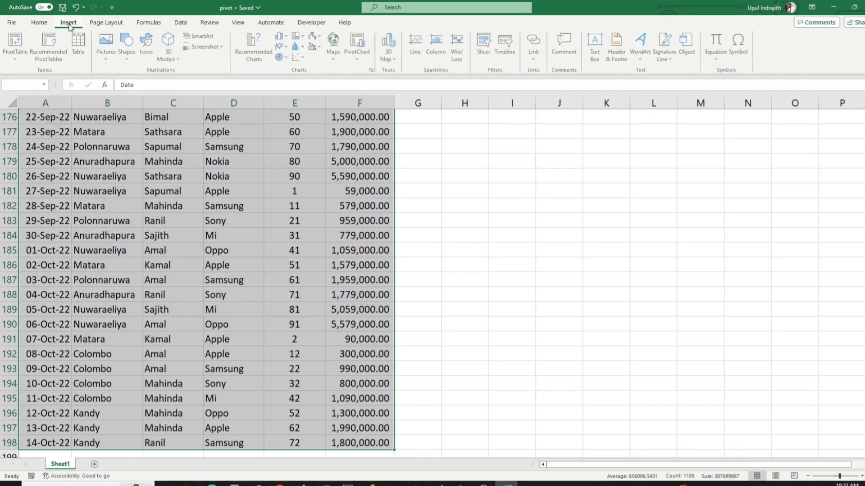
{"action": "left_click", "coordinate": [16, 39]}
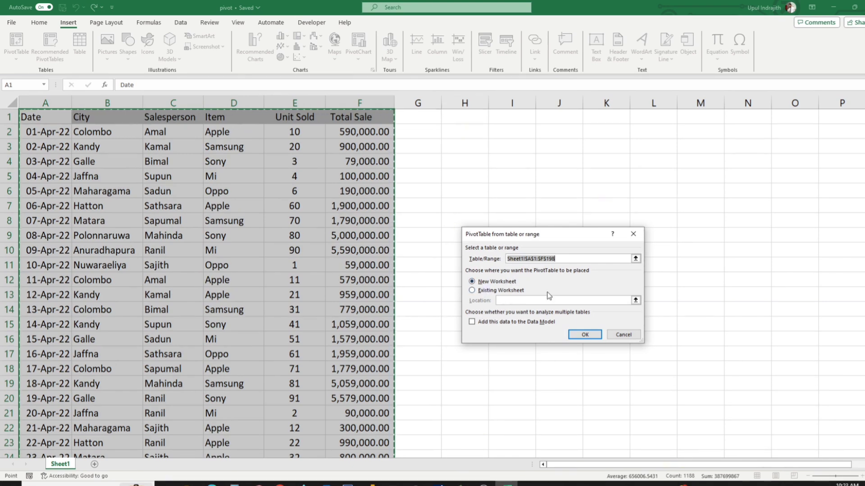
{"action": "left_click", "coordinate": [584, 336]}
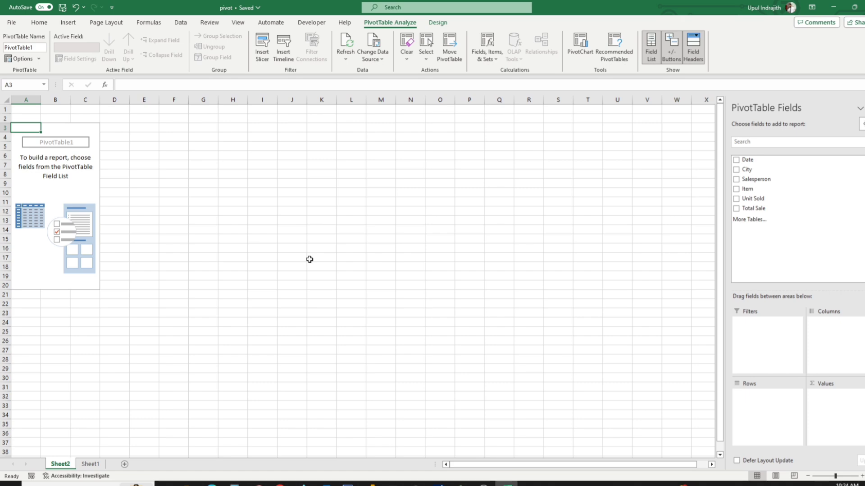
Build the pivot report on Sheet2 with City as the row field and Total Sale summed as the value.
{"action": "left_click", "coordinate": [91, 465]}
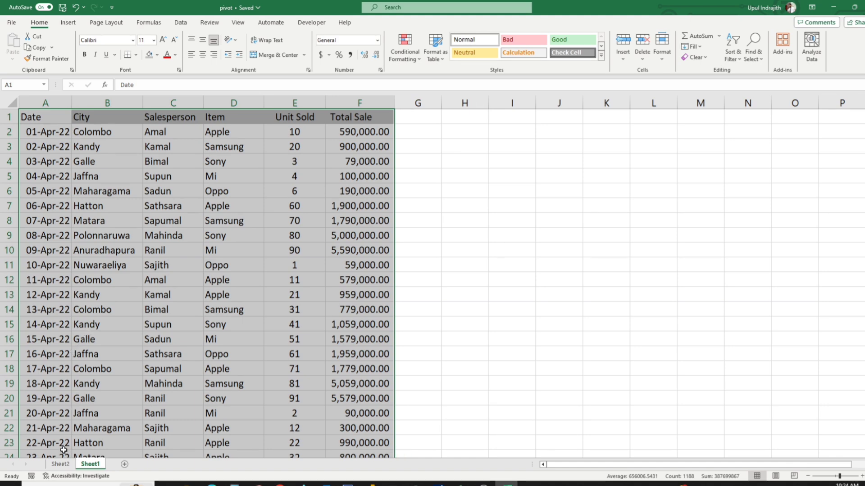
{"action": "left_click", "coordinate": [63, 464]}
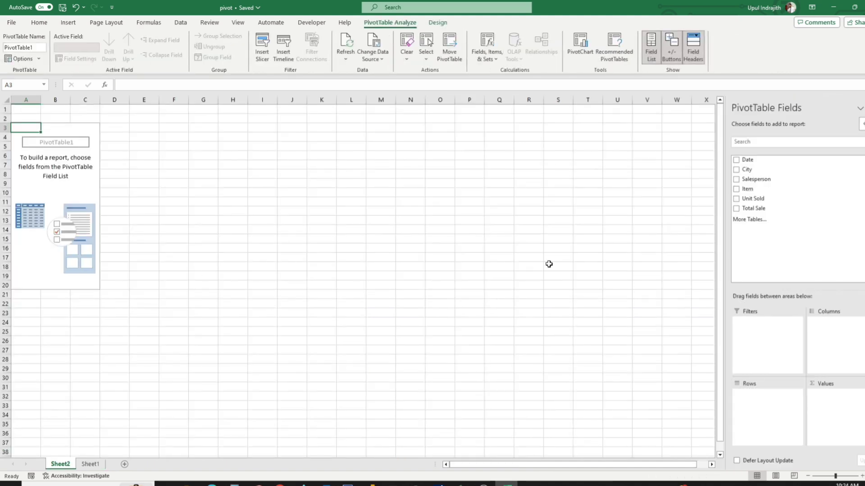
{"action": "left_click_drag", "start_coordinate": [778, 170], "coordinate": [792, 405]}
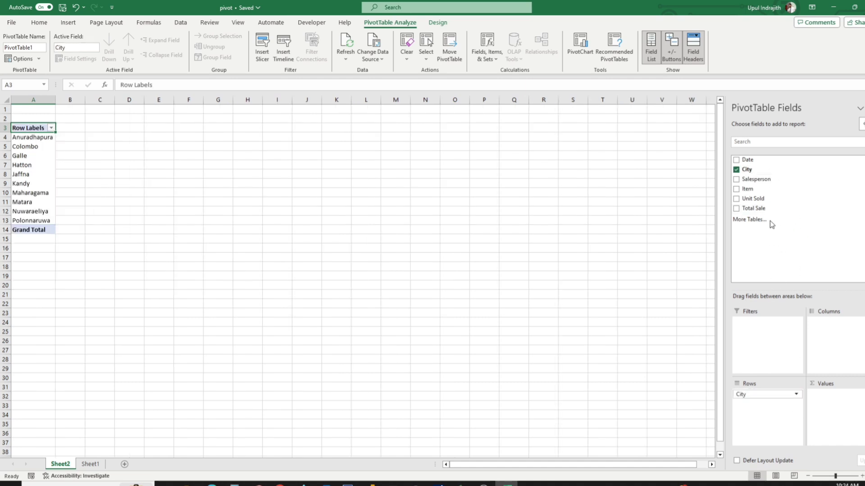
{"action": "left_click_drag", "start_coordinate": [746, 212], "coordinate": [841, 404]}
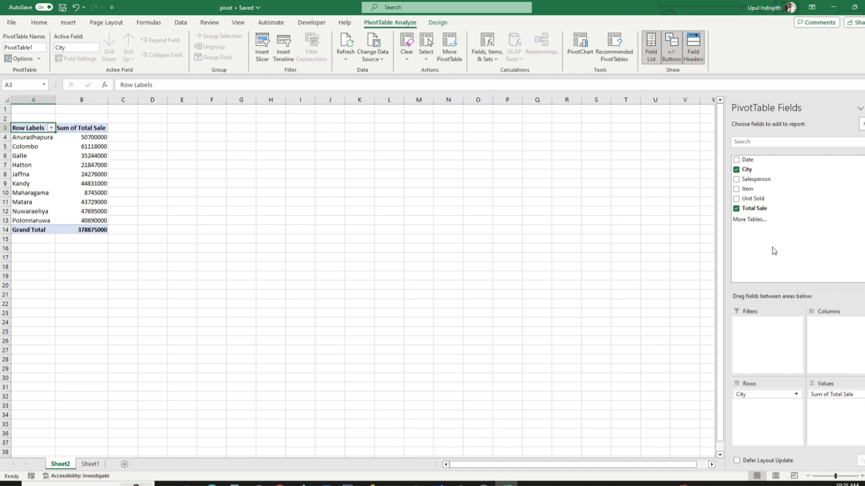
Apply the comma number style to the Sum of Total Sale column B.
{"action": "left_click", "coordinate": [81, 99]}
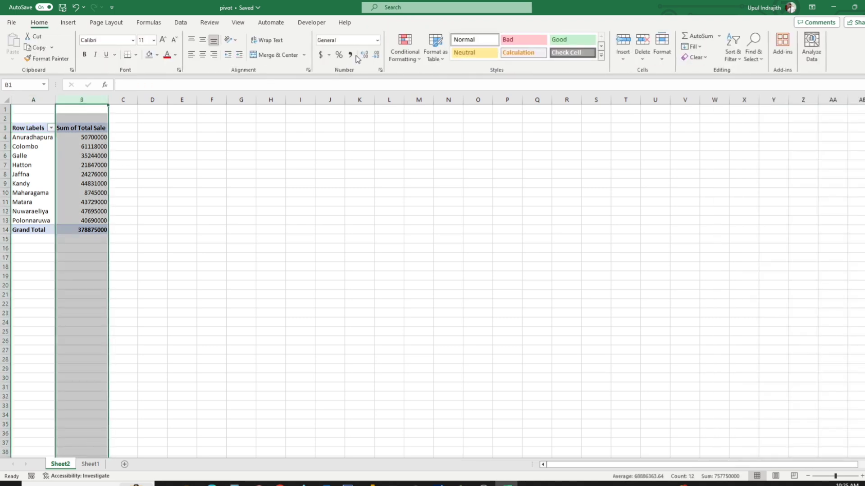
{"action": "left_click", "coordinate": [349, 55]}
{"action": "left_click", "coordinate": [262, 249]}
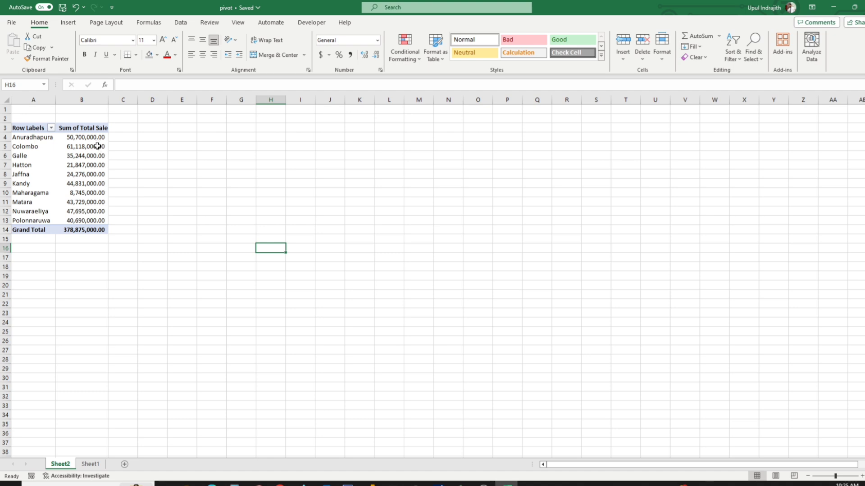
Sort the cities in the pivot report by Sum of Total Sale from largest to smallest.
{"action": "mouse_move", "coordinate": [94, 141]}
{"action": "left_click_drag", "start_coordinate": [92, 139], "coordinate": [99, 222]}
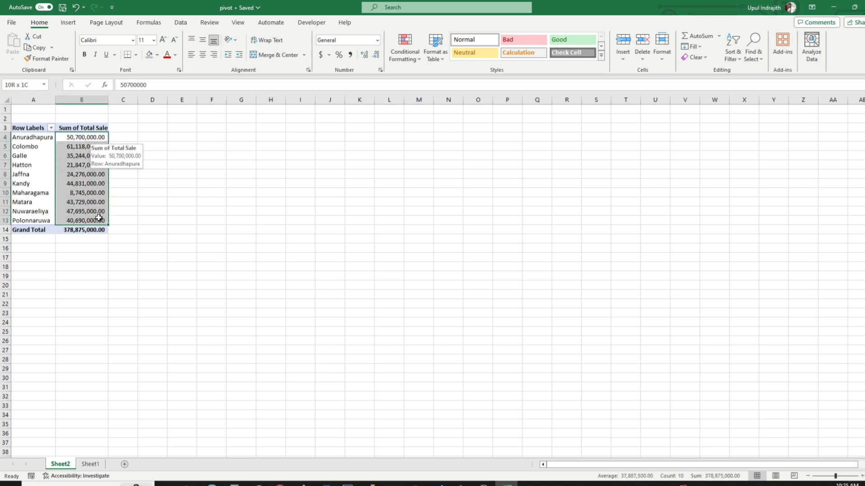
{"action": "left_click", "coordinate": [734, 57]}
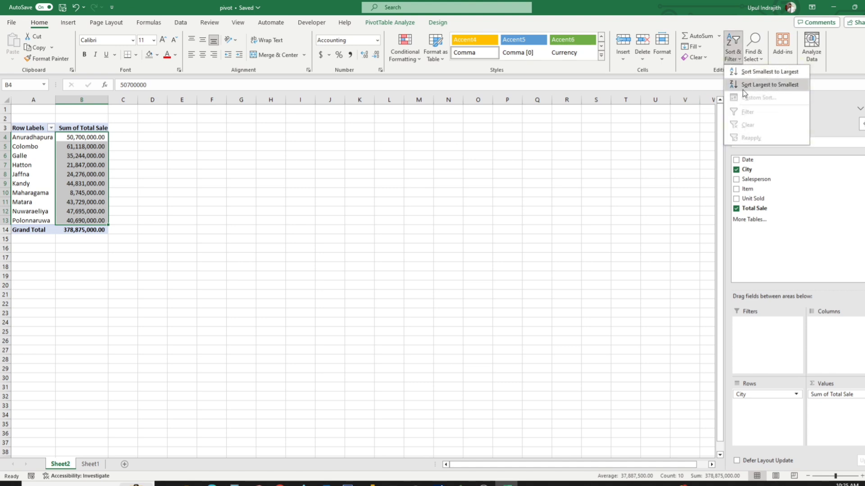
{"action": "left_click", "coordinate": [755, 88]}
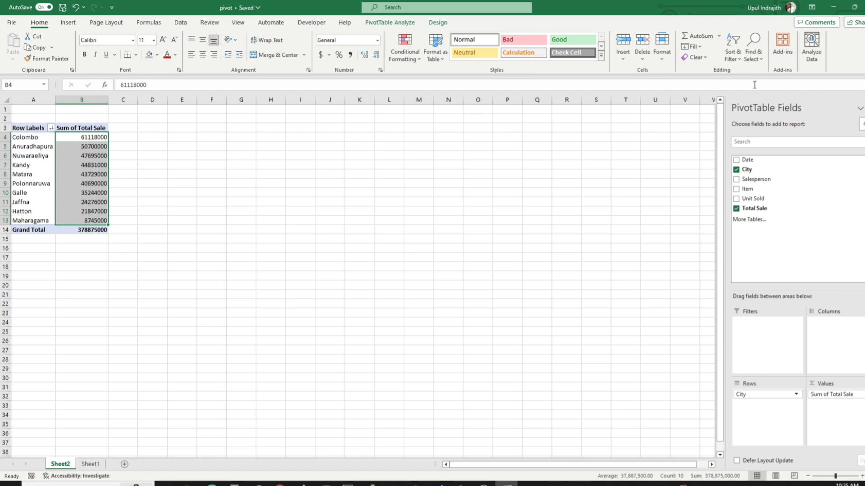
{"action": "left_click", "coordinate": [417, 200]}
Apply the comma number style again to column B of the sorted pivot report.
{"action": "left_click", "coordinate": [96, 100]}
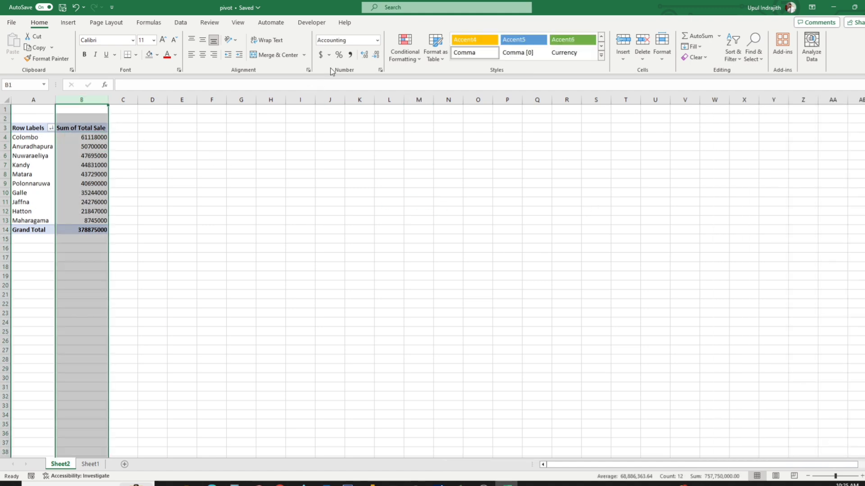
{"action": "left_click", "coordinate": [351, 55]}
{"action": "left_click", "coordinate": [258, 266]}
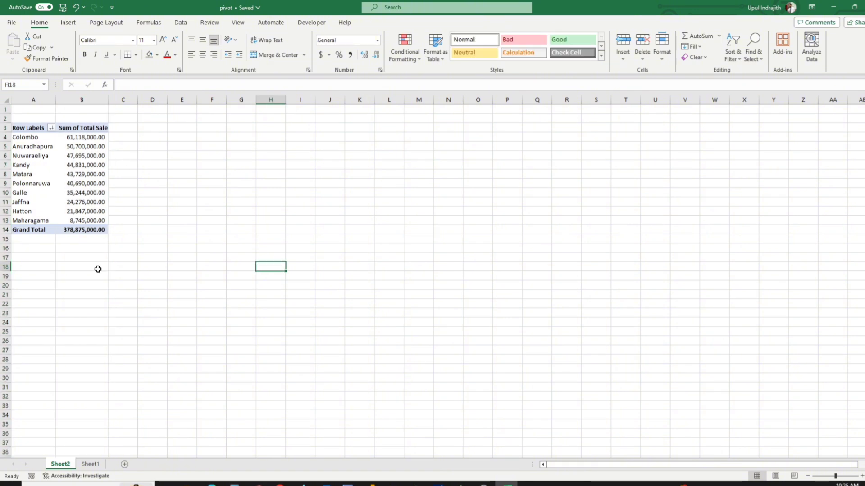
Add Salesperson as a second row field beneath City and look through the sales listed under each city.
{"action": "left_click", "coordinate": [71, 184]}
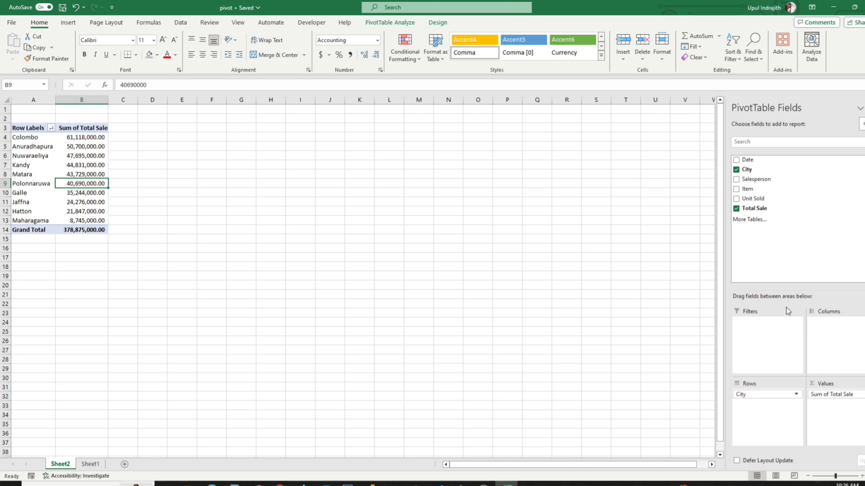
{"action": "left_click_drag", "start_coordinate": [757, 182], "coordinate": [769, 405]}
{"action": "left_click", "coordinate": [550, 314]}
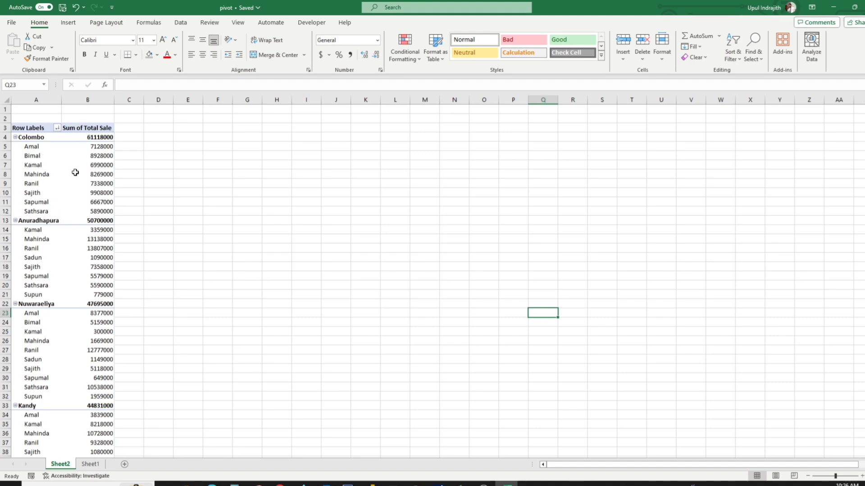
{"action": "scroll", "coordinate": [70, 298], "scroll_direction": "down", "scroll_amount": 12}
{"action": "scroll", "coordinate": [71, 299], "scroll_direction": "down", "scroll_amount": 10}
{"action": "scroll", "coordinate": [70, 299], "scroll_direction": "up", "scroll_amount": 20}
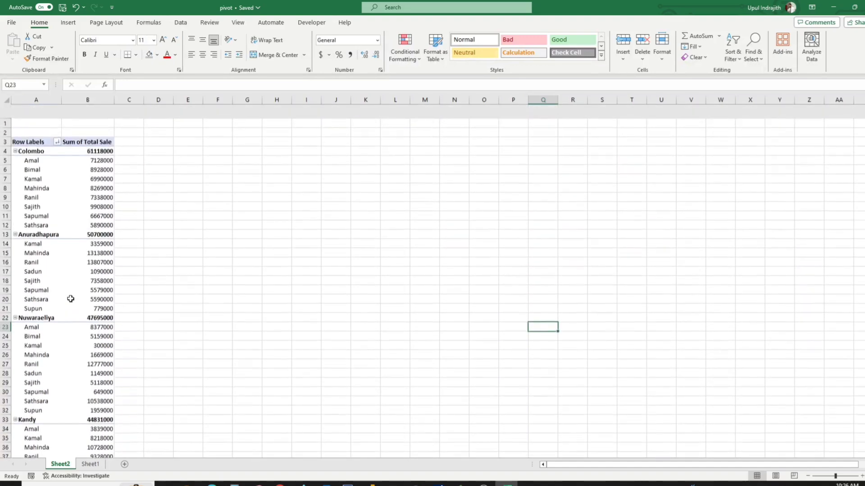
{"action": "scroll", "coordinate": [70, 298], "scroll_direction": "down", "scroll_amount": 3}
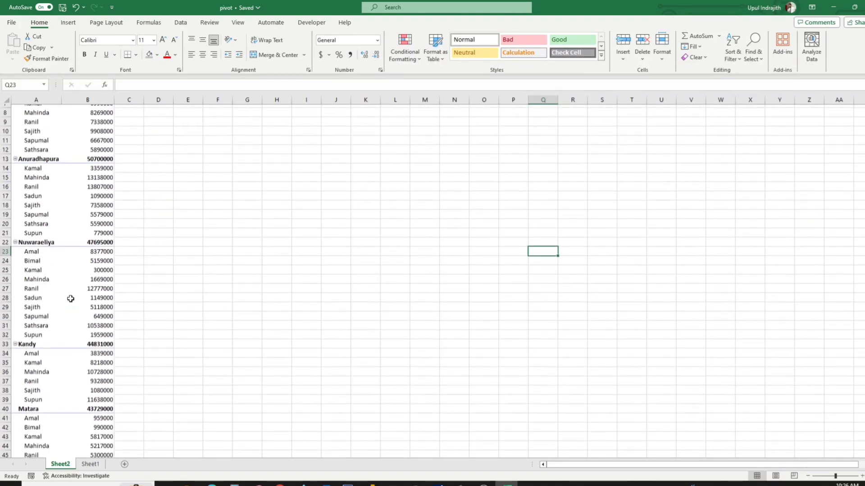
{"action": "left_click", "coordinate": [69, 278]}
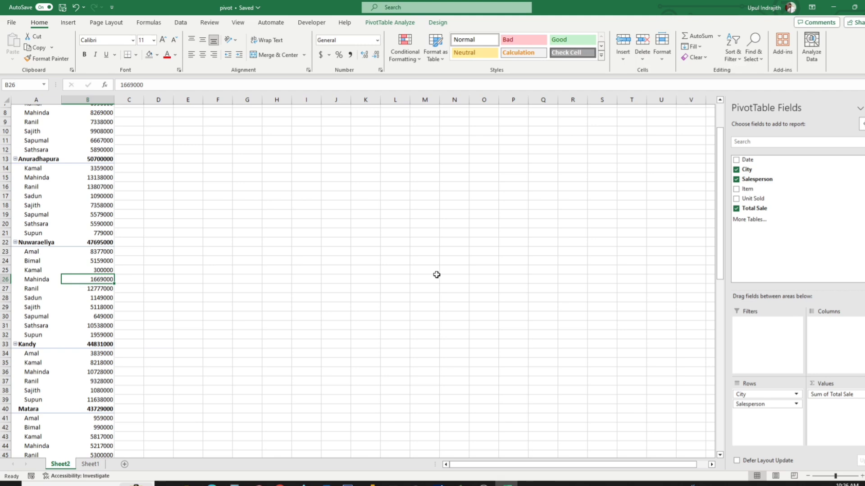
{"action": "scroll", "coordinate": [469, 305], "scroll_direction": "up", "scroll_amount": 3}
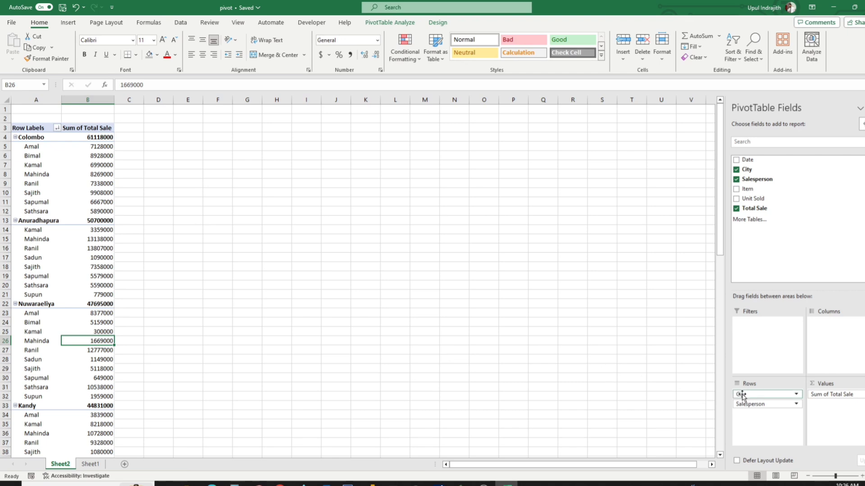
Move City from the row fields to the column fields and apply the comma number style to columns B to L.
{"action": "left_click_drag", "start_coordinate": [742, 395], "coordinate": [834, 345]}
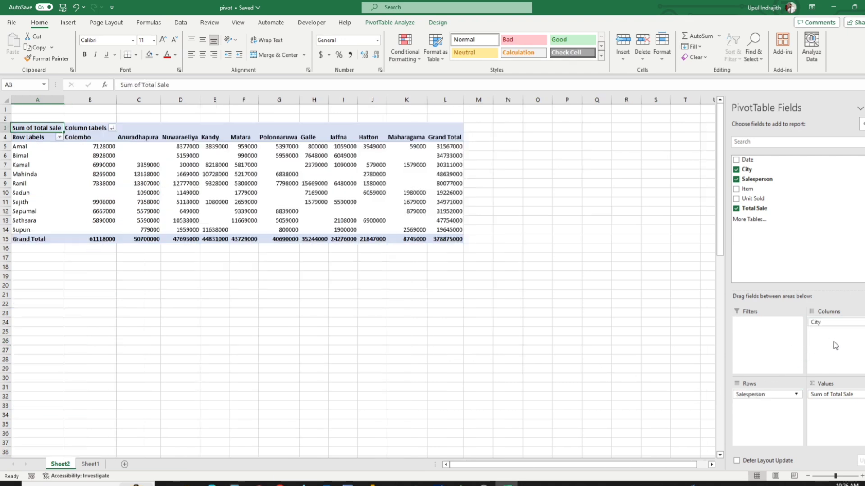
{"action": "left_click", "coordinate": [549, 304]}
{"action": "left_click_drag", "start_coordinate": [444, 100], "coordinate": [112, 110]}
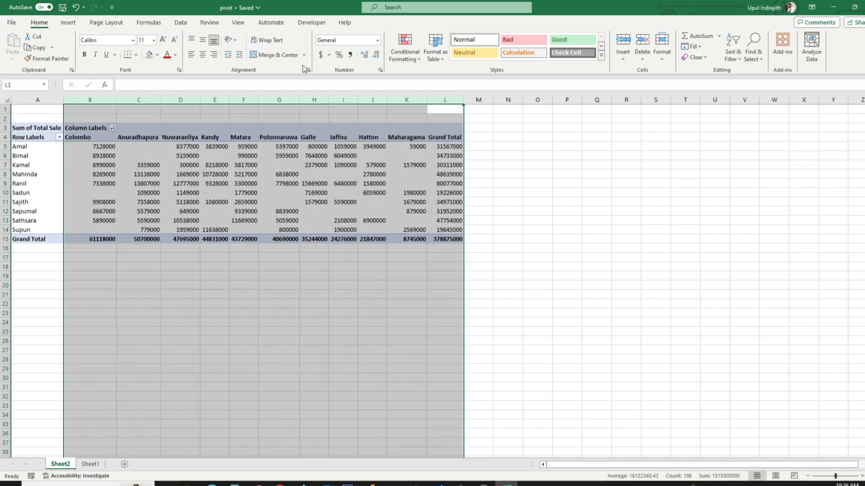
{"action": "left_click", "coordinate": [350, 54]}
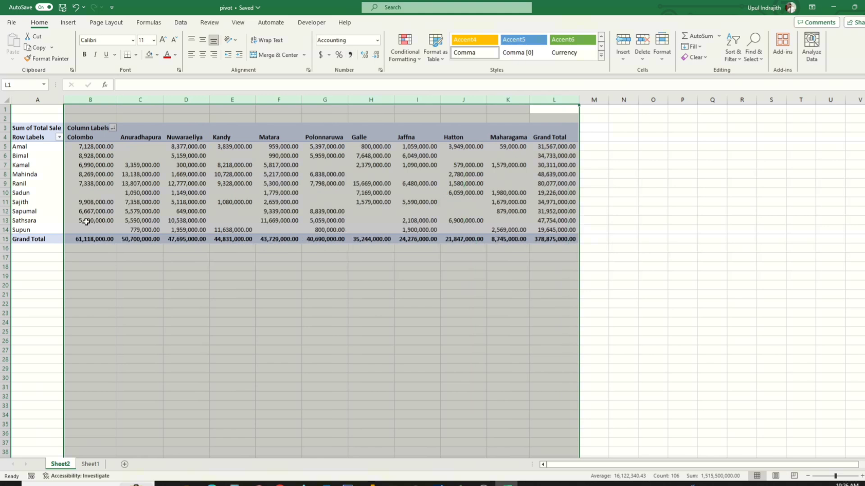
{"action": "left_click", "coordinate": [184, 294]}
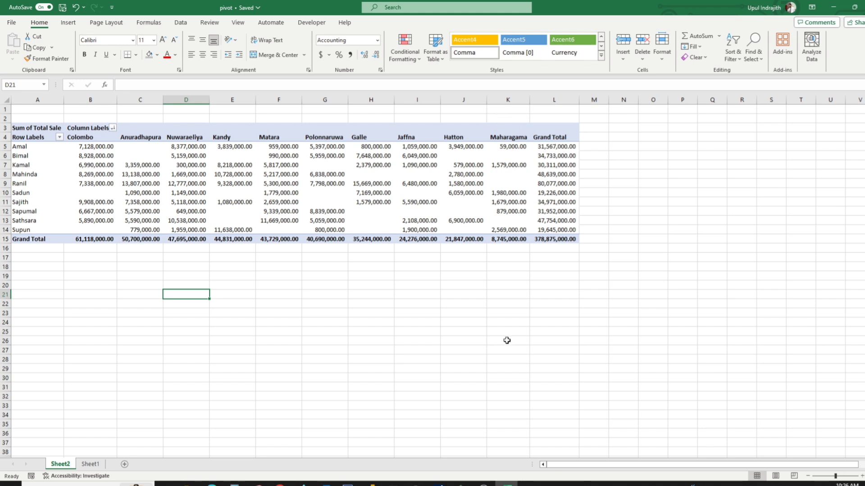
{"action": "left_click", "coordinate": [519, 283]}
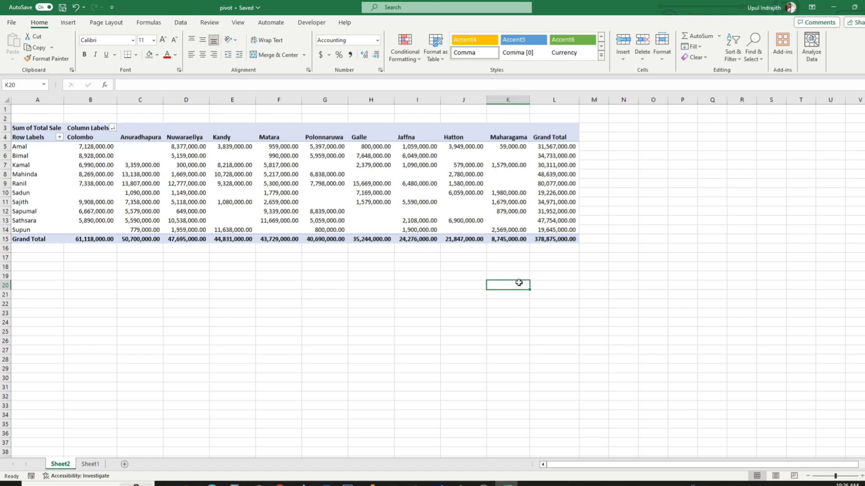
Rearrange the pivot report with City as the row field and Date as the column field, leaving out Salesperson.
{"action": "left_click", "coordinate": [456, 165]}
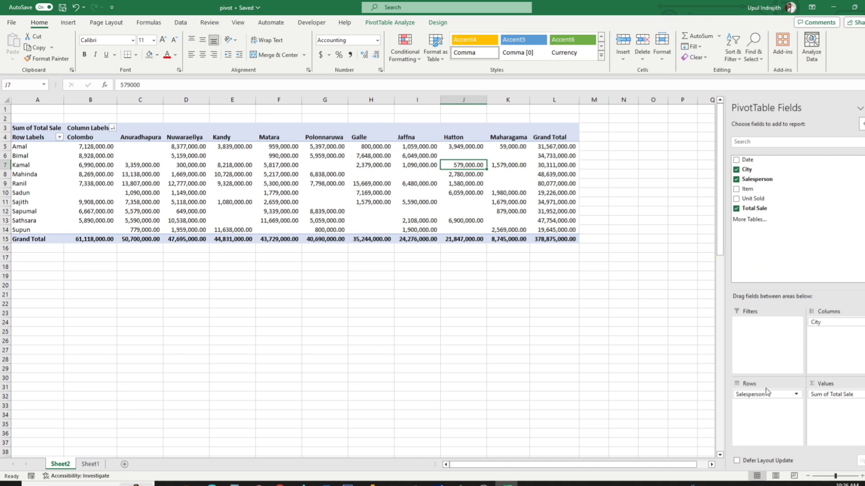
{"action": "left_click_drag", "start_coordinate": [834, 323], "coordinate": [785, 228]}
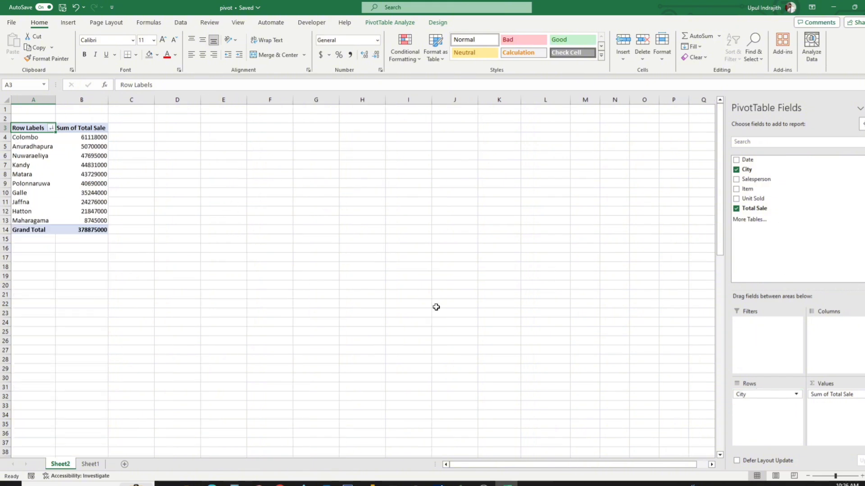
{"action": "left_click_drag", "start_coordinate": [744, 159], "coordinate": [851, 342]}
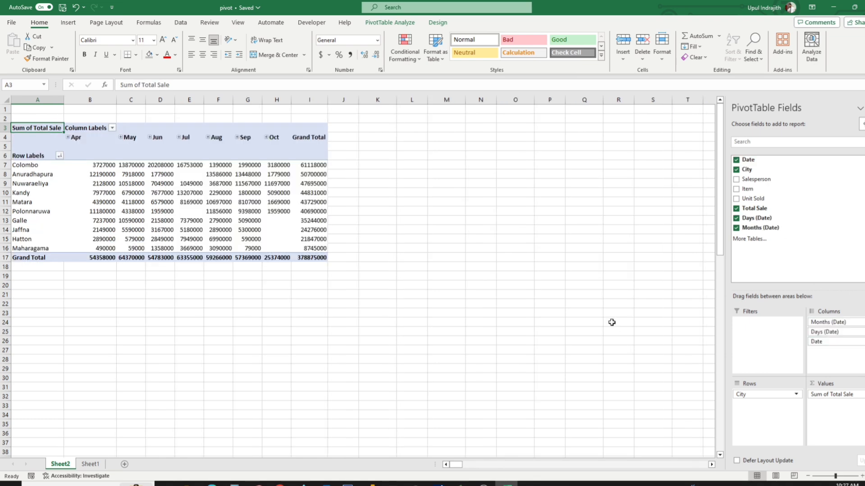
{"action": "left_click", "coordinate": [501, 266]}
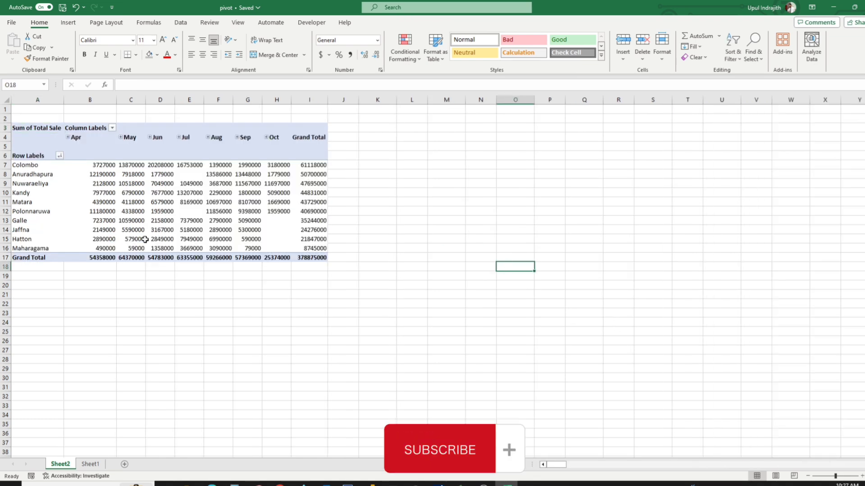
Apply the comma number style to the month columns B to I, and expand May into days and collapse it again.
{"action": "left_click_drag", "start_coordinate": [90, 100], "coordinate": [303, 106]}
{"action": "left_click", "coordinate": [350, 54]}
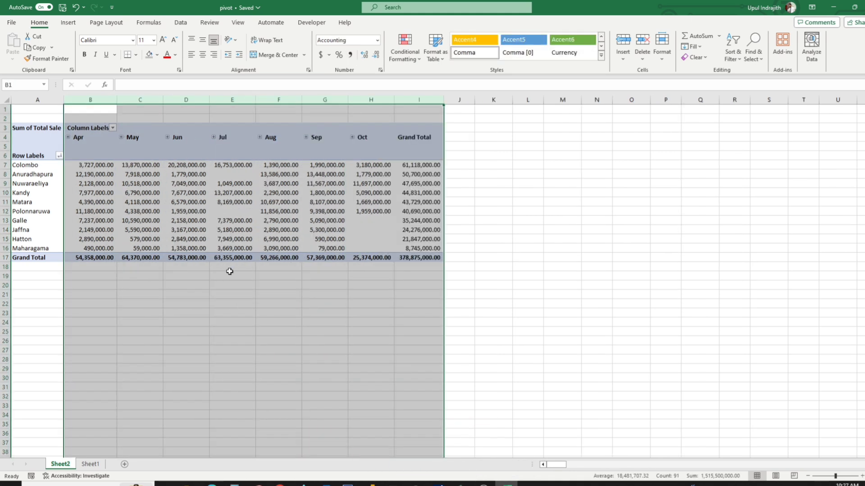
{"action": "left_click", "coordinate": [229, 273]}
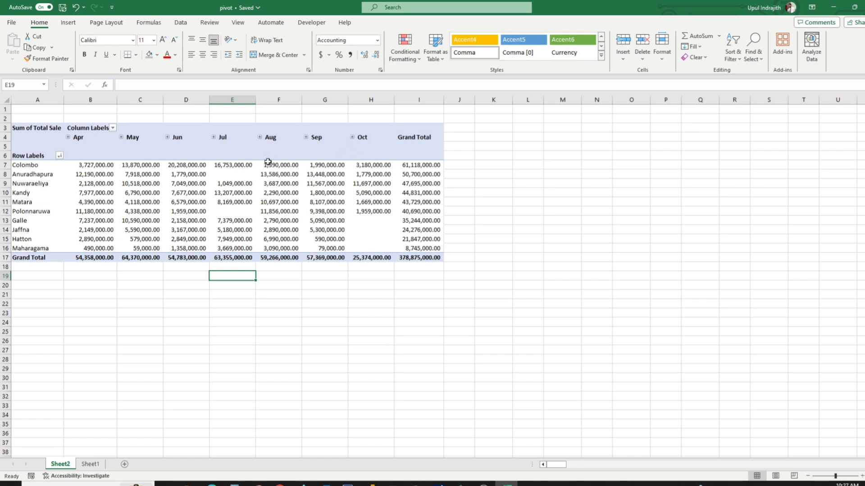
{"action": "left_click", "coordinate": [121, 138]}
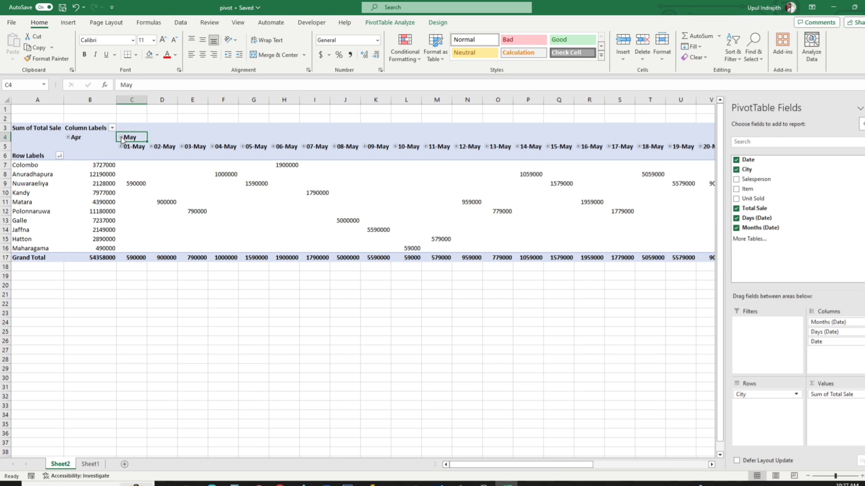
{"action": "left_click", "coordinate": [121, 138]}
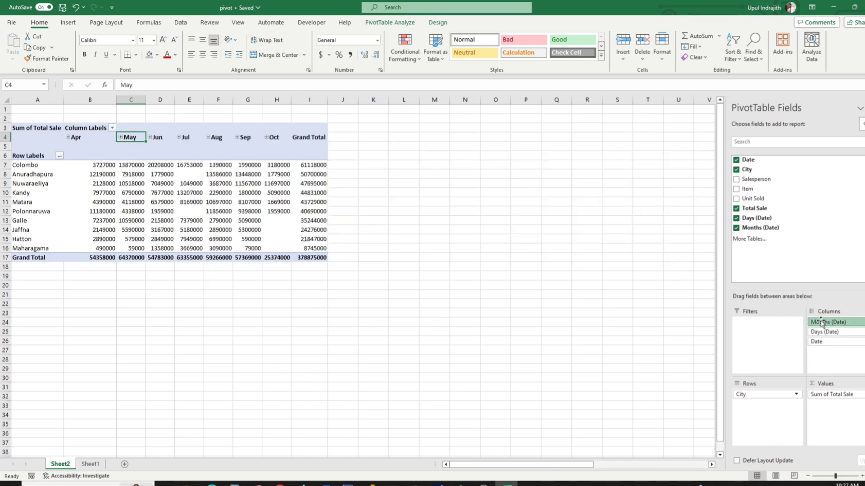
Swap the layout so that City is the column field and Date, grouped by months and days, is in the rows.
{"action": "left_click_drag", "start_coordinate": [820, 322], "coordinate": [814, 250]}
{"action": "left_click_drag", "start_coordinate": [823, 322], "coordinate": [824, 284]}
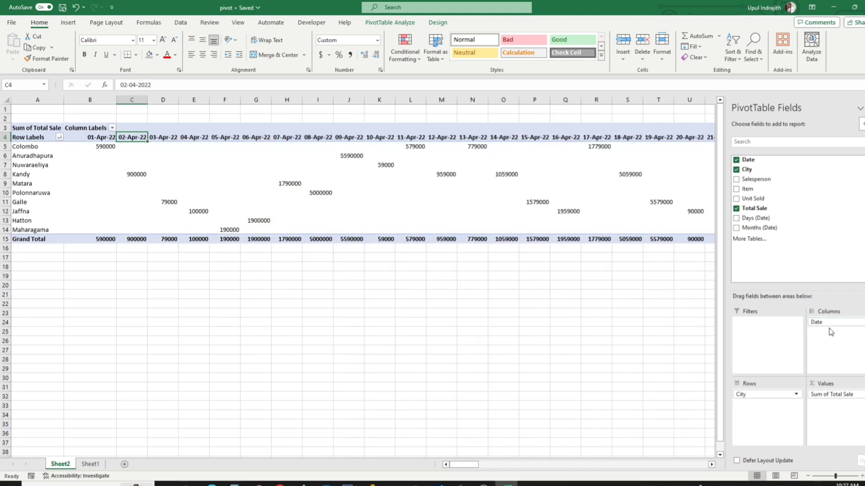
{"action": "left_click_drag", "start_coordinate": [831, 331], "coordinate": [819, 275]}
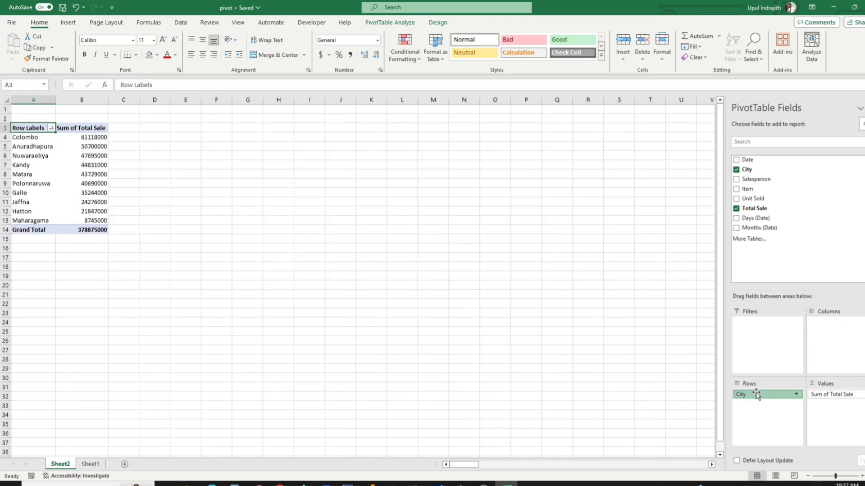
{"action": "left_click_drag", "start_coordinate": [755, 395], "coordinate": [831, 325]}
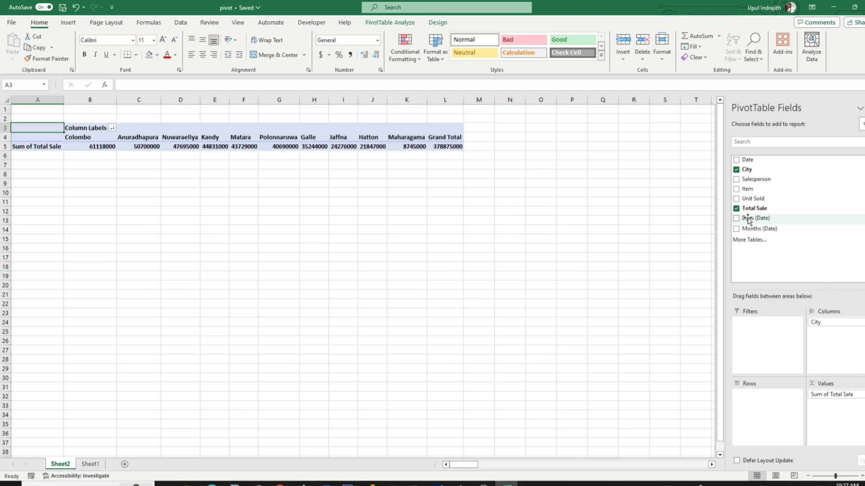
{"action": "left_click_drag", "start_coordinate": [747, 160], "coordinate": [770, 430]}
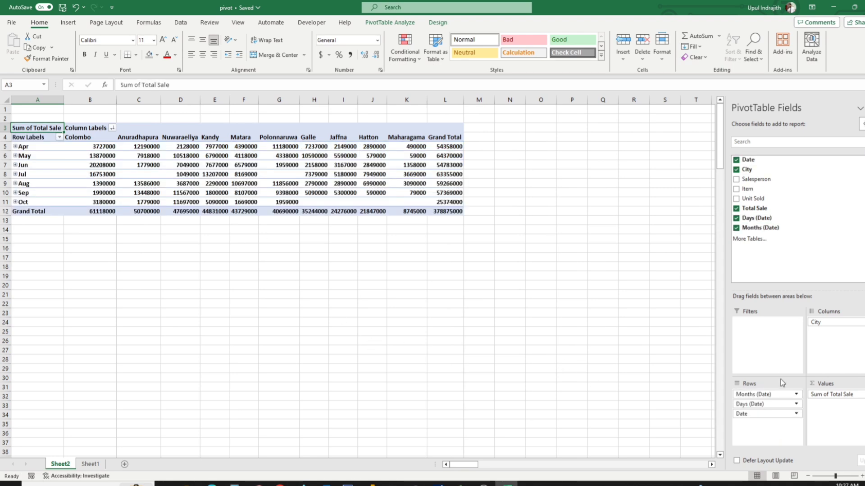
Remove the Months, Days and Date fields from the rows and move City back as the row field.
{"action": "left_click_drag", "start_coordinate": [765, 395], "coordinate": [789, 167]}
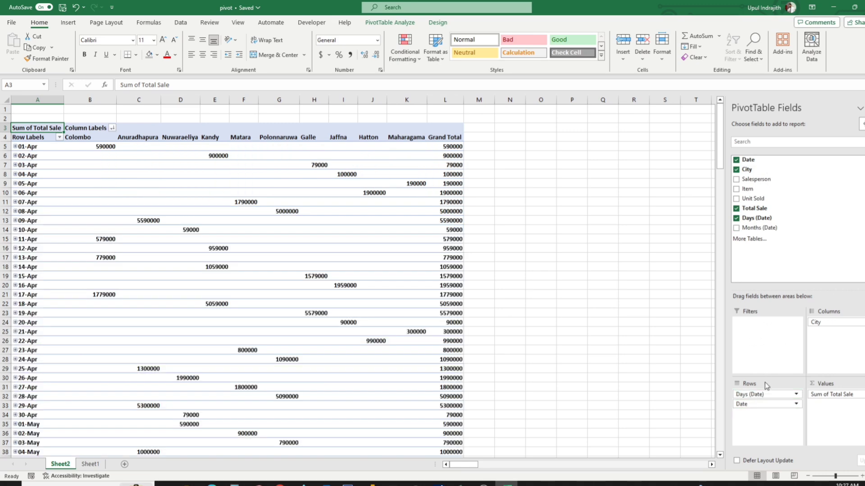
{"action": "left_click_drag", "start_coordinate": [758, 395], "coordinate": [802, 223]}
{"action": "left_click_drag", "start_coordinate": [760, 393], "coordinate": [807, 253]}
{"action": "left_click_drag", "start_coordinate": [812, 322], "coordinate": [772, 395]}
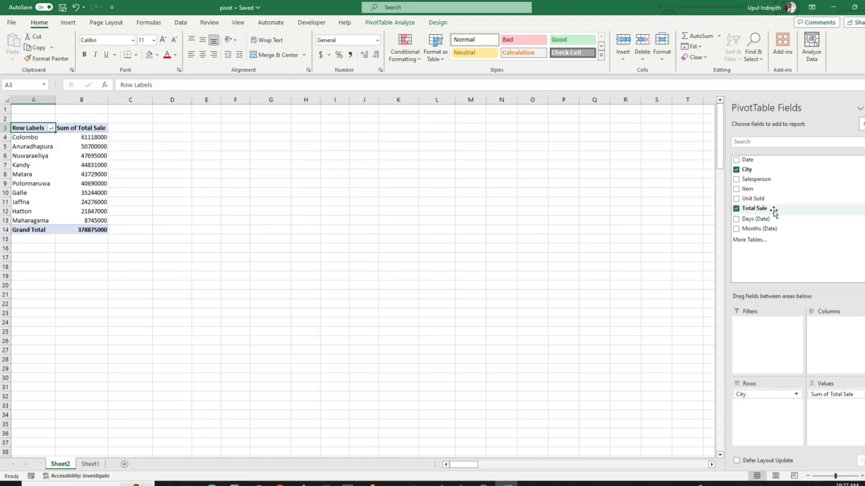
Add Salesperson as the column field and Date as the report filter of the pivot report.
{"action": "left_click_drag", "start_coordinate": [767, 180], "coordinate": [858, 344]}
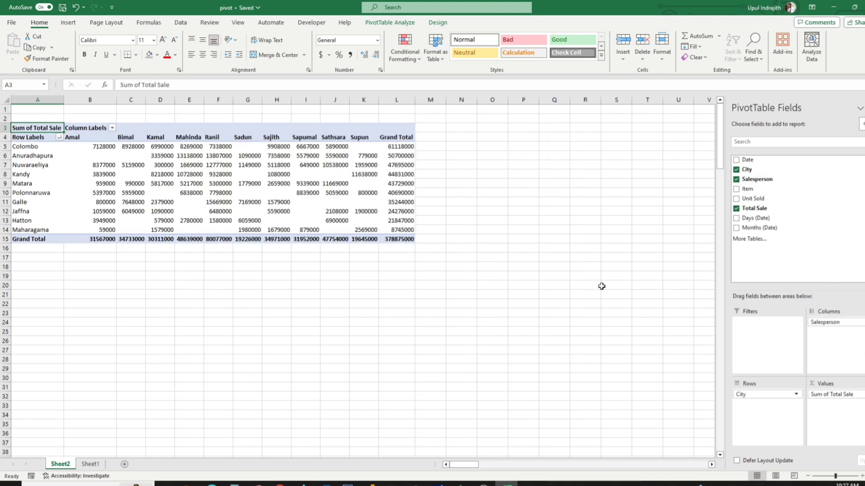
{"action": "left_click", "coordinate": [481, 261]}
{"action": "left_click", "coordinate": [340, 201]}
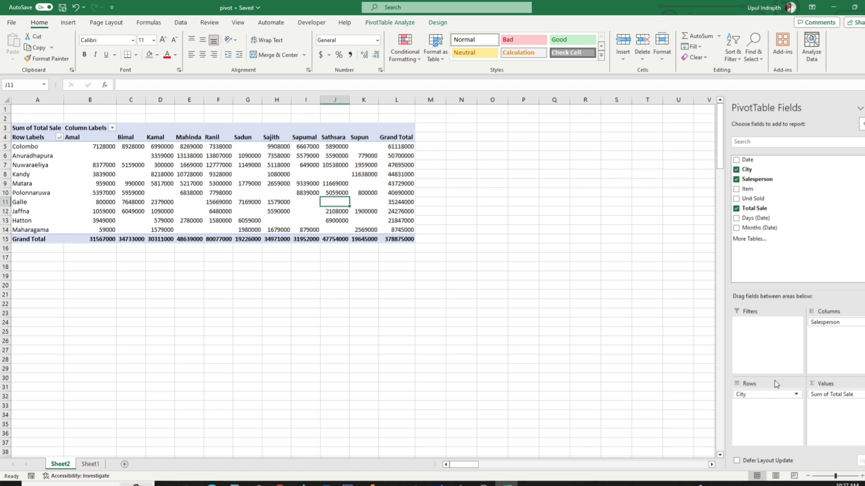
{"action": "left_click_drag", "start_coordinate": [748, 159], "coordinate": [775, 352]}
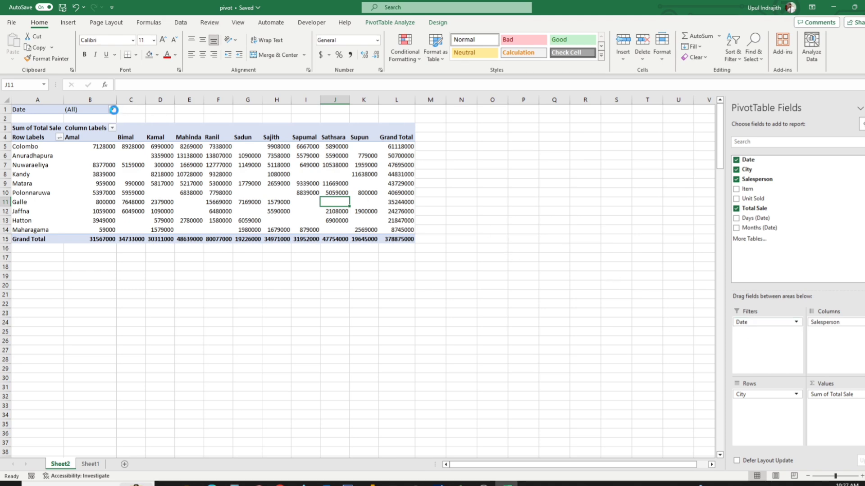
Filter the pivot report to the single date 03-Apr-22.
{"action": "left_click", "coordinate": [112, 110]}
{"action": "left_click", "coordinate": [38, 158]}
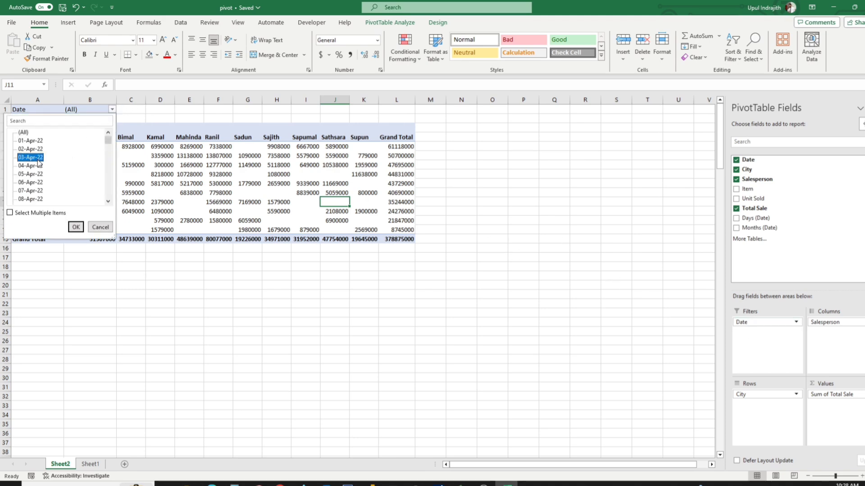
{"action": "left_click", "coordinate": [76, 227]}
Turn multiple-item selection on and off in the report's Date filter, and cancel the filter without applying changes.
{"action": "left_click", "coordinate": [112, 110]}
{"action": "left_click", "coordinate": [30, 157]}
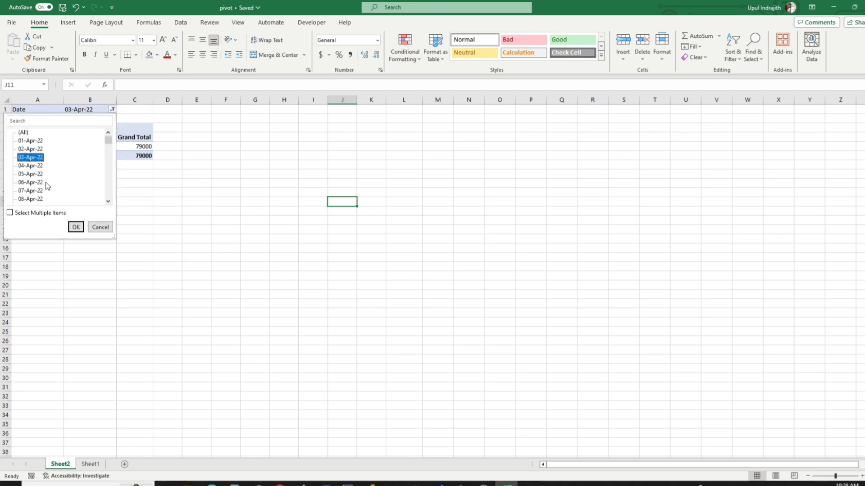
{"action": "left_click", "coordinate": [52, 215]}
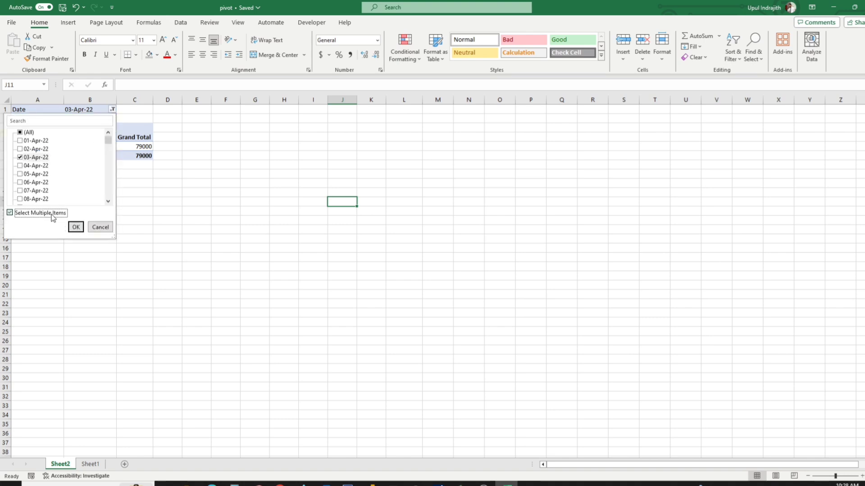
{"action": "left_click", "coordinate": [51, 215]}
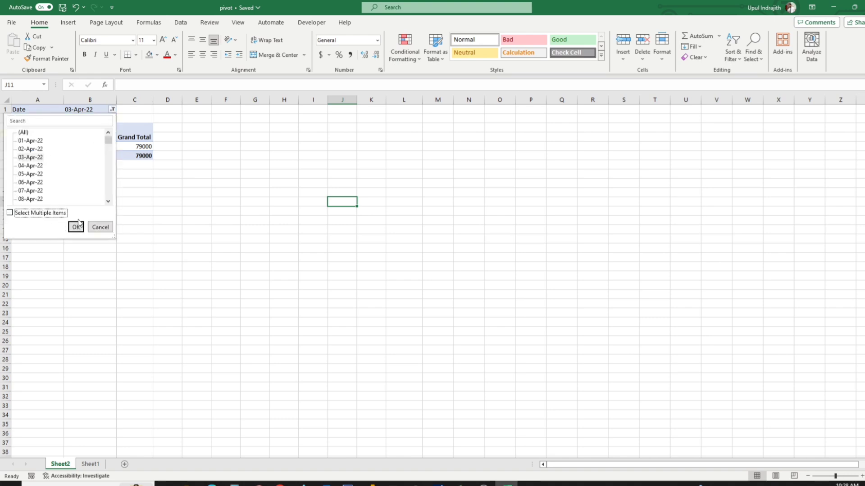
{"action": "left_click", "coordinate": [100, 227]}
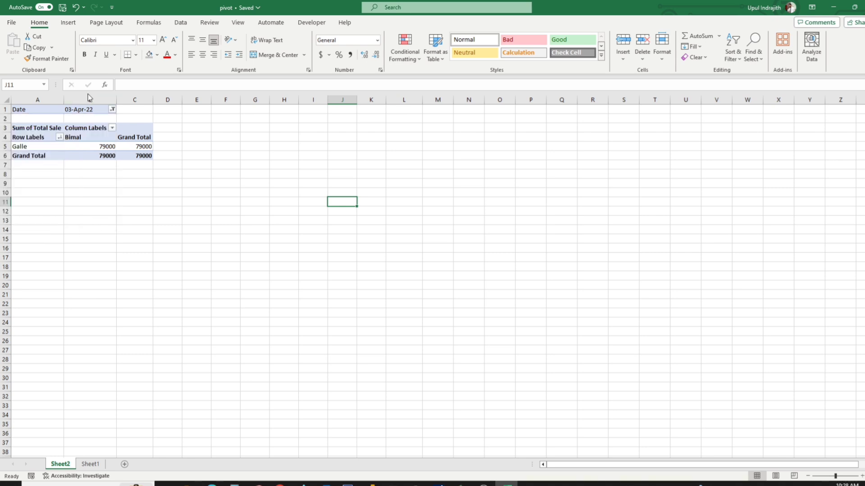
Remove the Date field from the report filter of the pivot table.
{"action": "left_click", "coordinate": [84, 109]}
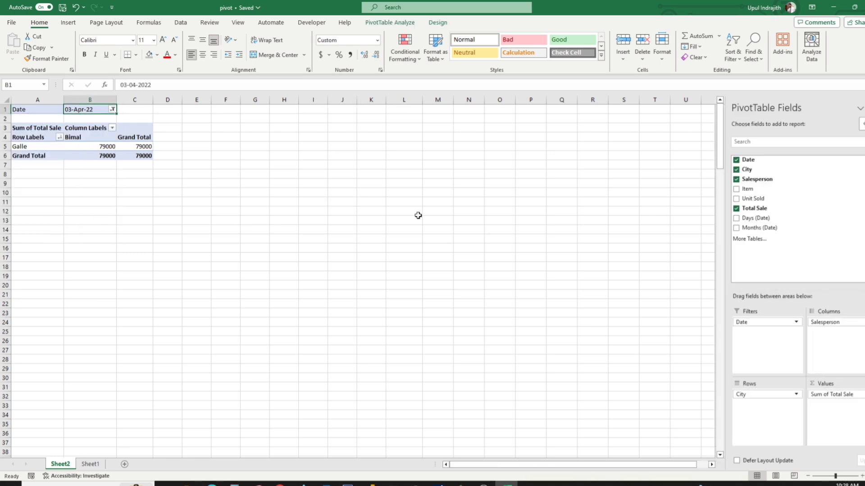
{"action": "left_click_drag", "start_coordinate": [750, 325], "coordinate": [792, 201]}
{"action": "right_click", "coordinate": [744, 165]}
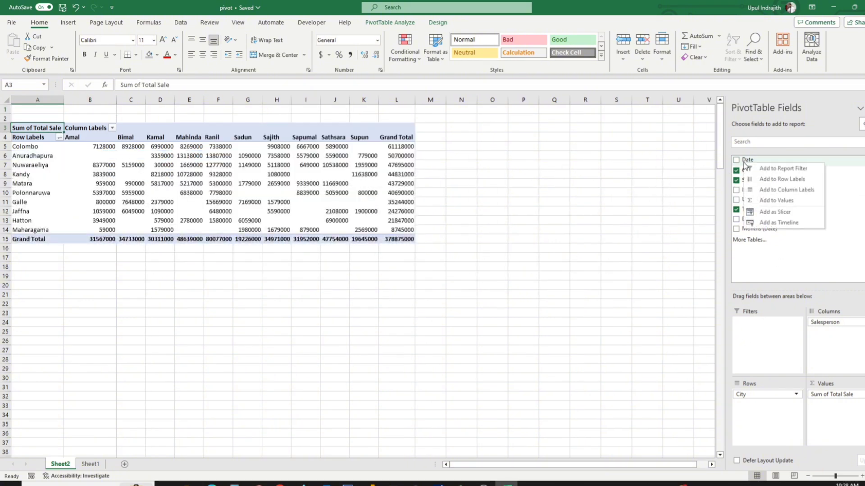
{"action": "left_click", "coordinate": [566, 323]}
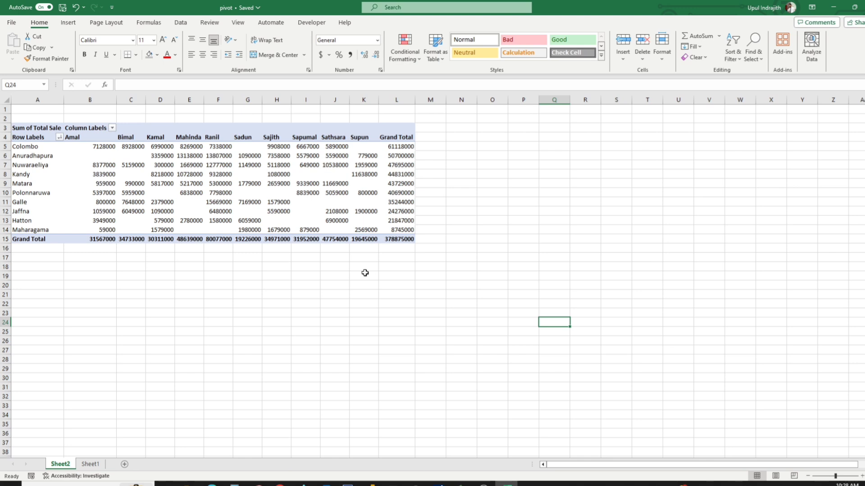
Add a timeline for the Date field, place it beside the pivot table and widen it to show all twelve months.
{"action": "left_click", "coordinate": [332, 209]}
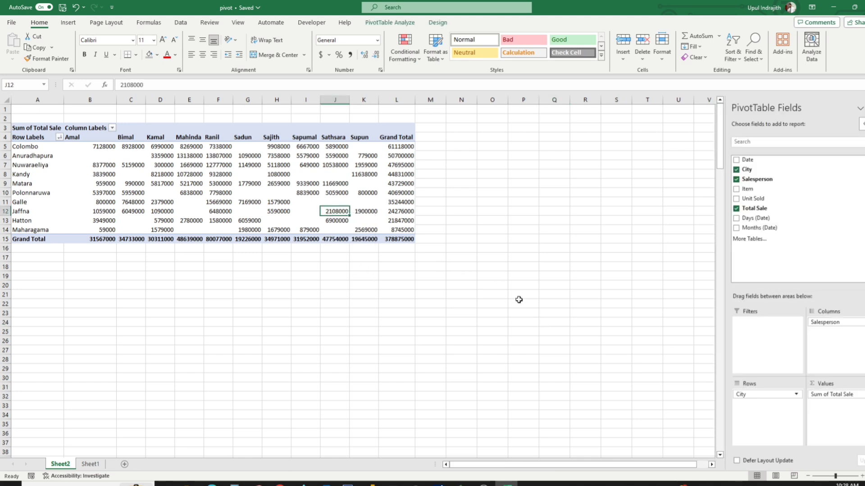
{"action": "right_click", "coordinate": [759, 162]}
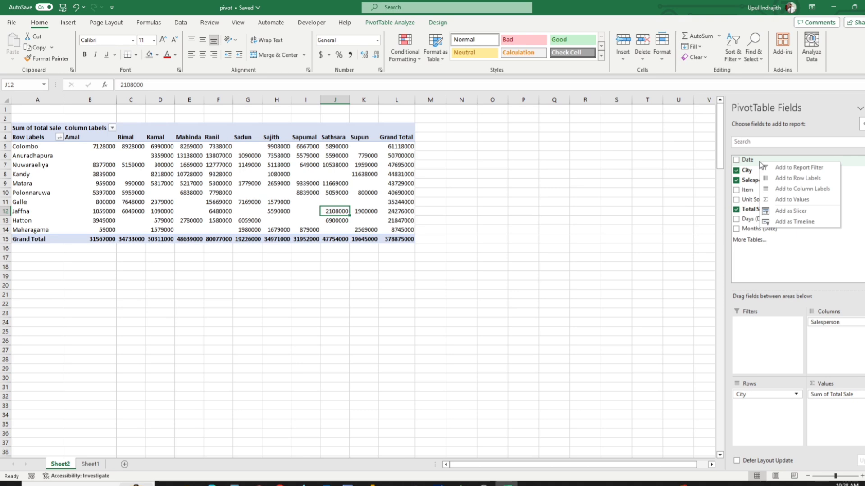
{"action": "left_click", "coordinate": [777, 222]}
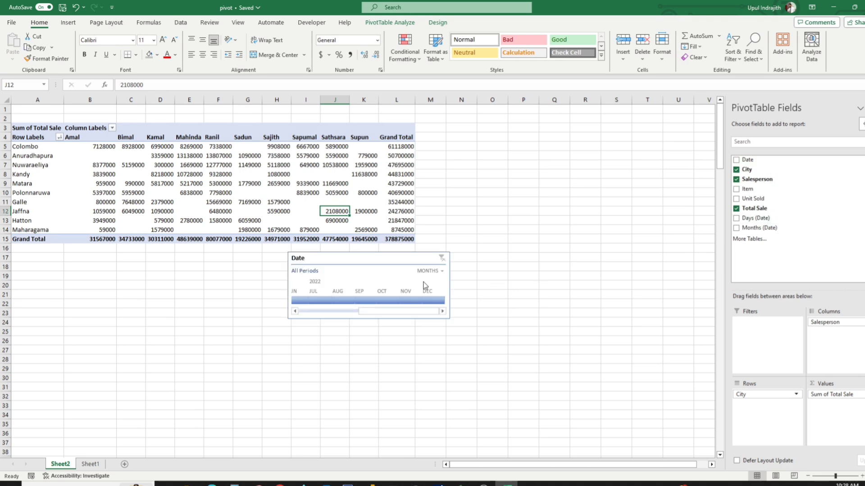
{"action": "left_click_drag", "start_coordinate": [355, 261], "coordinate": [497, 131]}
{"action": "left_click_drag", "start_coordinate": [590, 155], "coordinate": [748, 171]}
Filter the pivot report with the timeline to Q2 2022, extend the range through August, and narrow it to May - Aug 2022.
{"action": "left_click", "coordinate": [575, 175]}
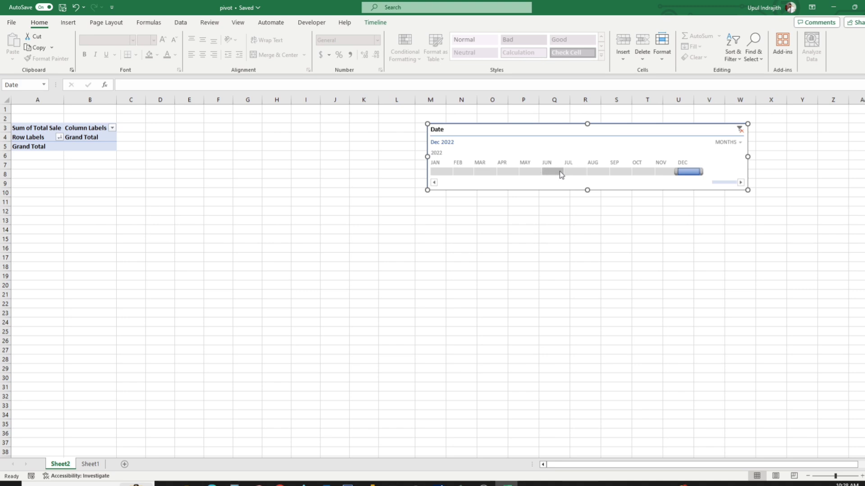
{"action": "left_click", "coordinate": [553, 172]}
{"action": "left_click_drag", "start_coordinate": [516, 175], "coordinate": [480, 176]}
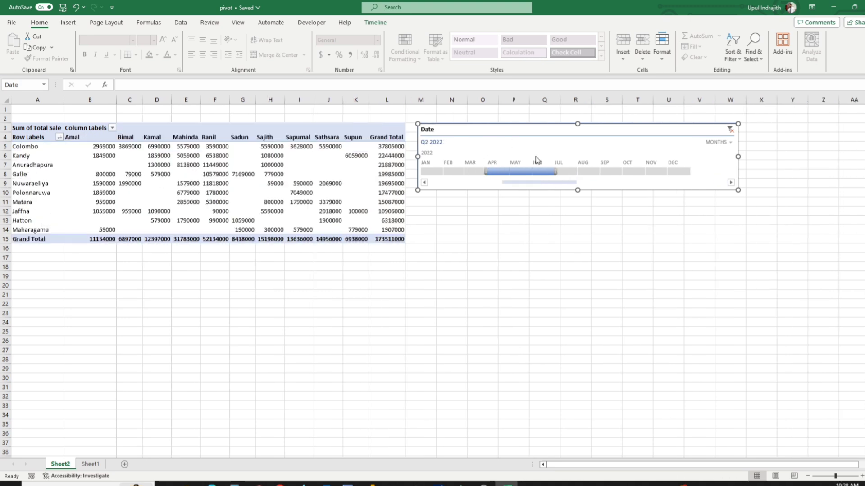
{"action": "left_click_drag", "start_coordinate": [556, 172], "coordinate": [608, 171]}
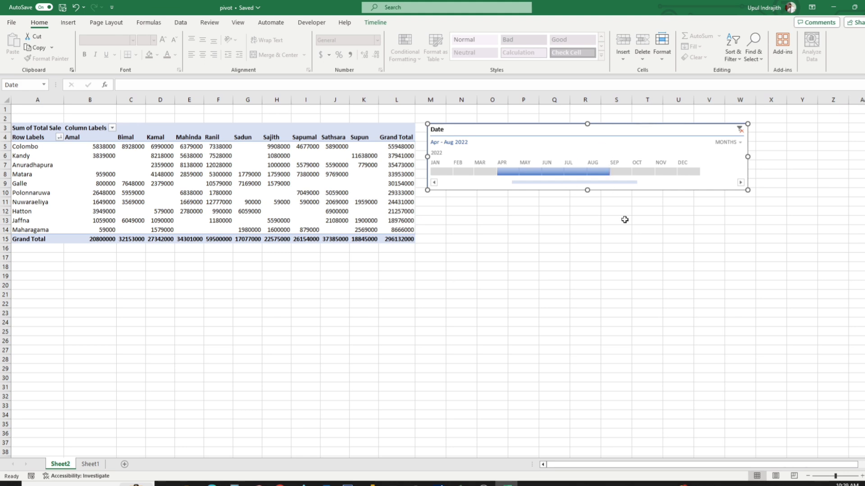
{"action": "left_click_drag", "start_coordinate": [497, 172], "coordinate": [518, 172]}
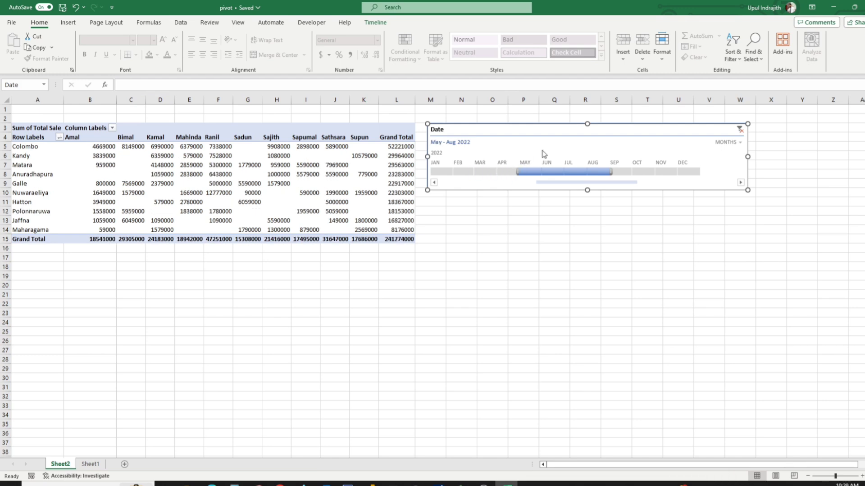
Delete the Date timeline and remove Salesperson from the column field of the pivot table.
{"action": "key", "text": "Delete"}
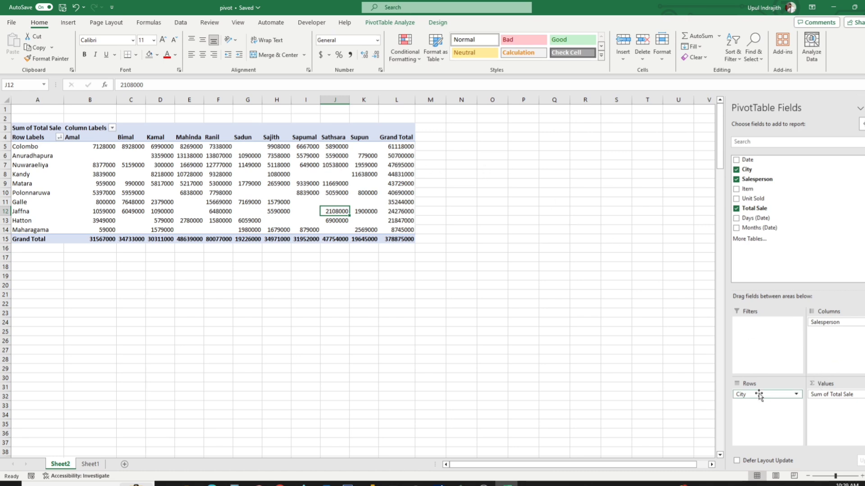
{"action": "left_click_drag", "start_coordinate": [829, 322], "coordinate": [814, 273]}
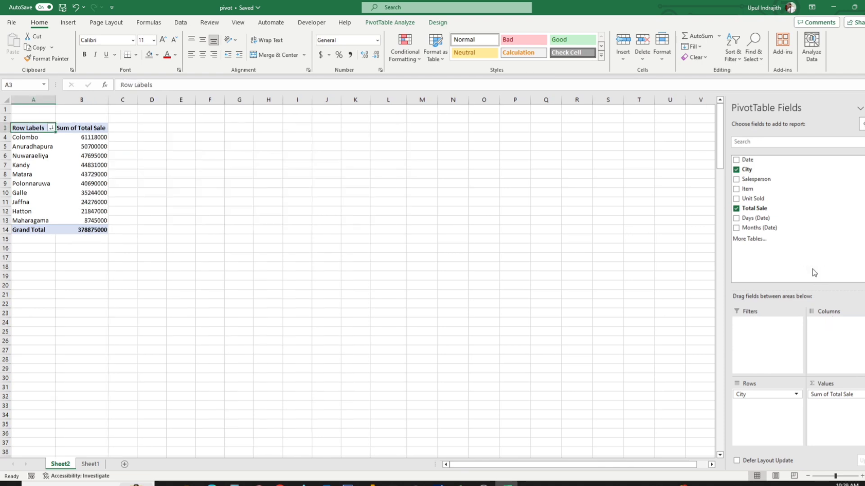
{"action": "left_click", "coordinate": [82, 95]}
{"action": "left_click", "coordinate": [89, 145]}
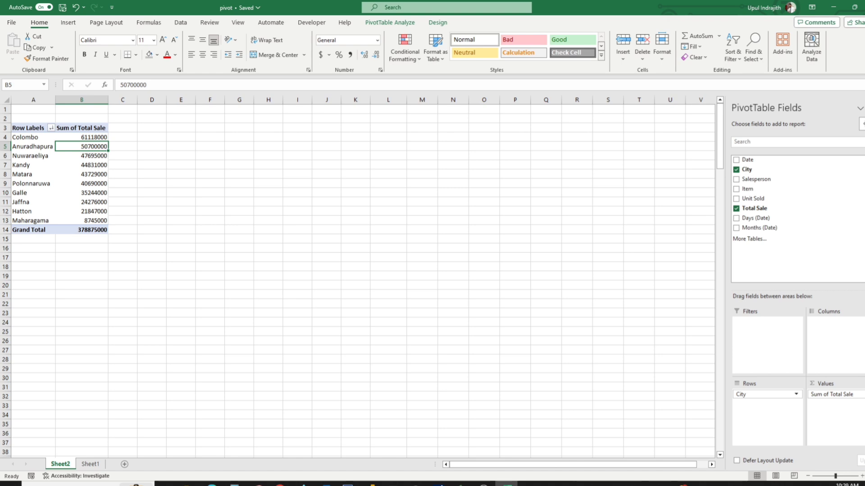
Try Max and Average as the summary calculation for Total Sale, and cancel the value field settings.
{"action": "left_click", "coordinate": [833, 394]}
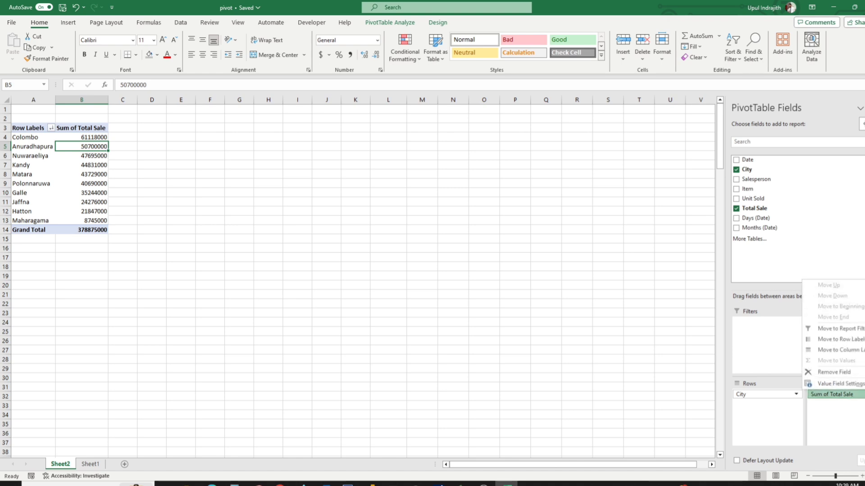
{"action": "left_click", "coordinate": [861, 386]}
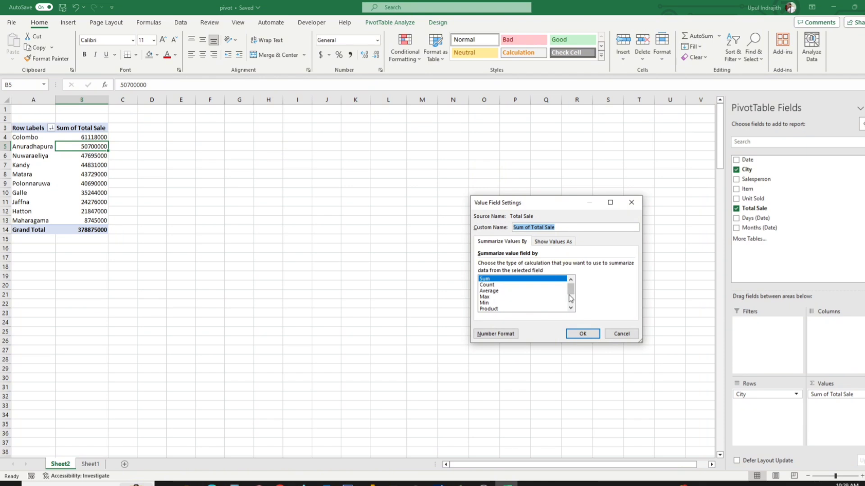
{"action": "scroll", "coordinate": [570, 295], "scroll_direction": "down", "scroll_amount": 1}
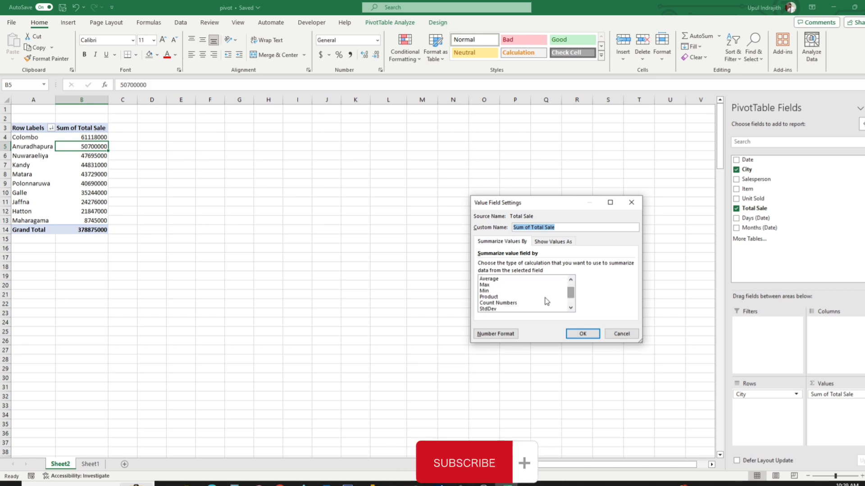
{"action": "left_click", "coordinate": [490, 285]}
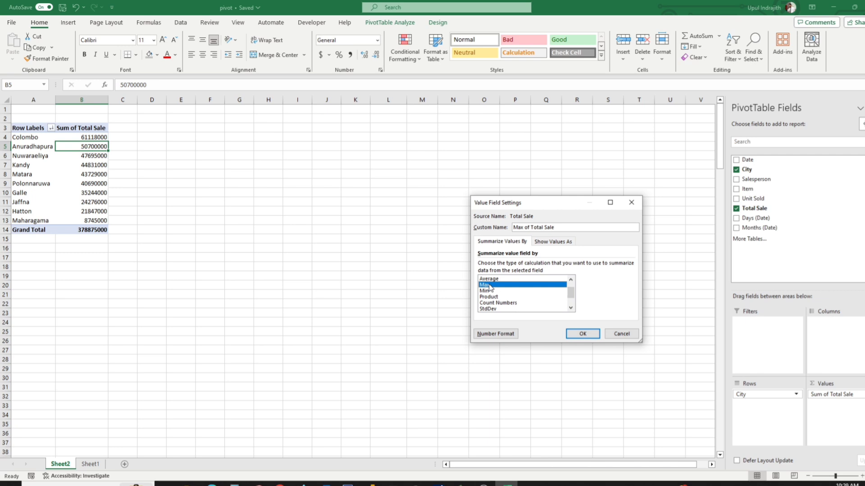
{"action": "left_click", "coordinate": [495, 281]}
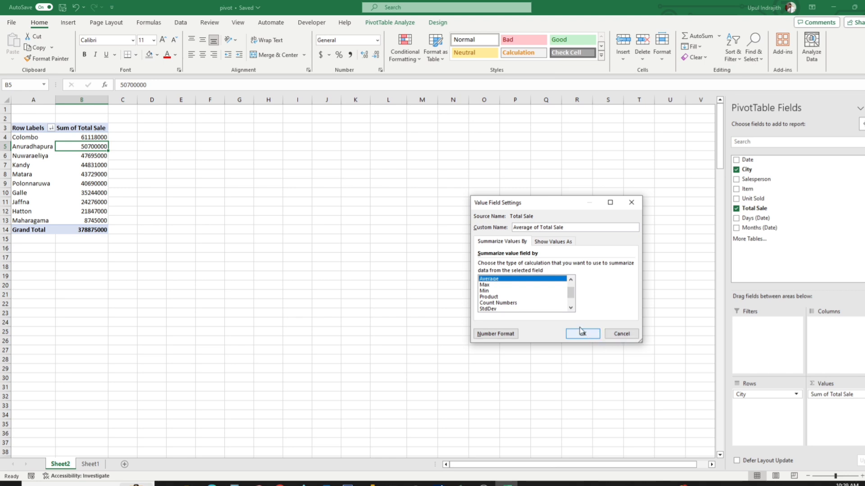
{"action": "left_click", "coordinate": [621, 333]}
{"action": "left_click", "coordinate": [496, 274]}
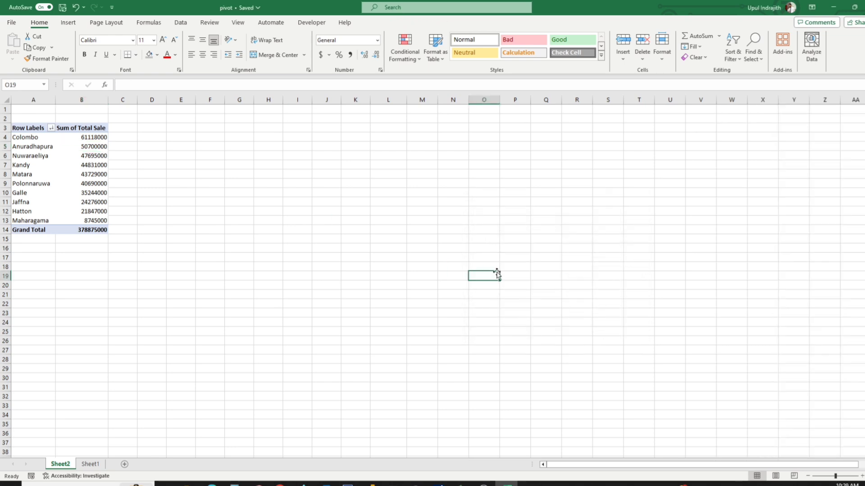
{"action": "left_click", "coordinate": [53, 161]}
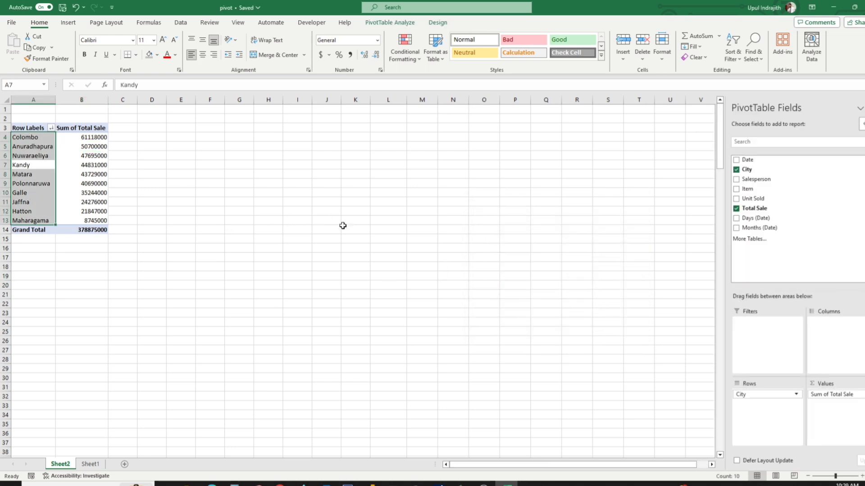
{"action": "left_click", "coordinate": [368, 235]}
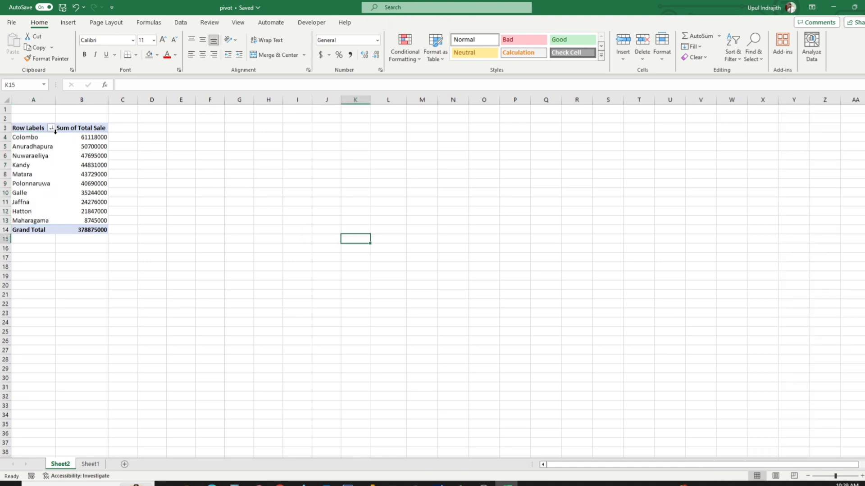
Insert a 2-D clustered column chart of the city sales in A3:B14 and place it beside the pivot table.
{"action": "left_click_drag", "start_coordinate": [30, 131], "coordinate": [87, 229]}
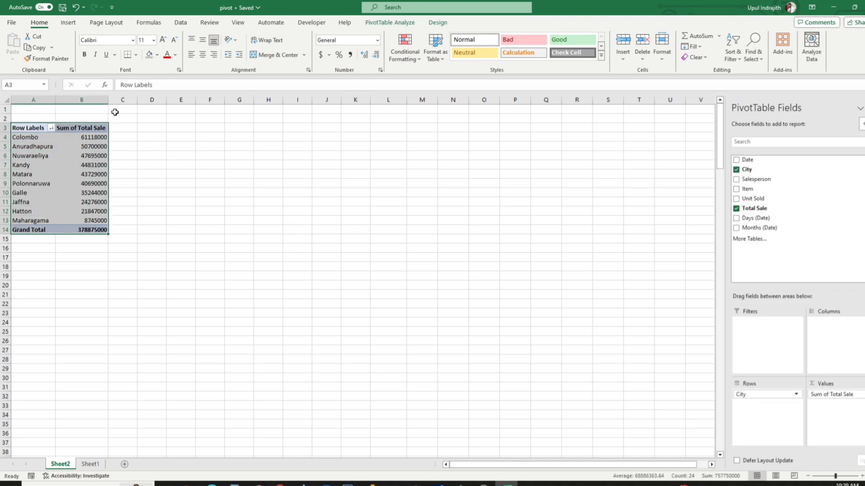
{"action": "left_click", "coordinate": [63, 22]}
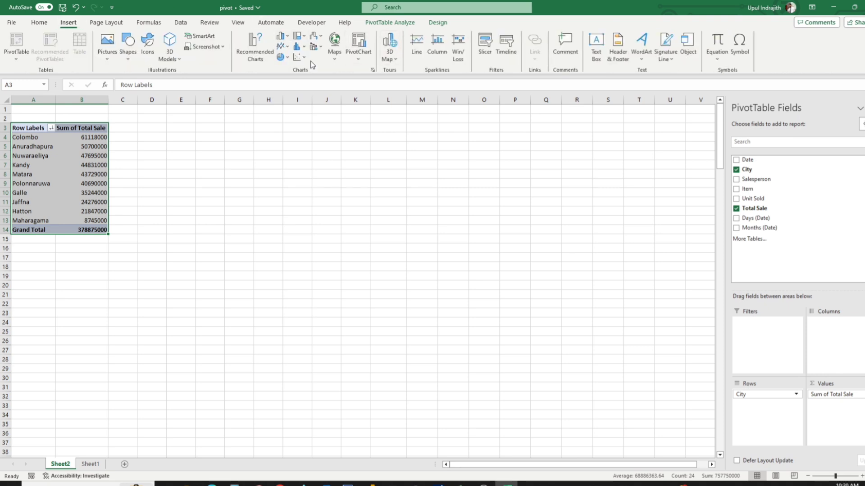
{"action": "left_click", "coordinate": [282, 36]}
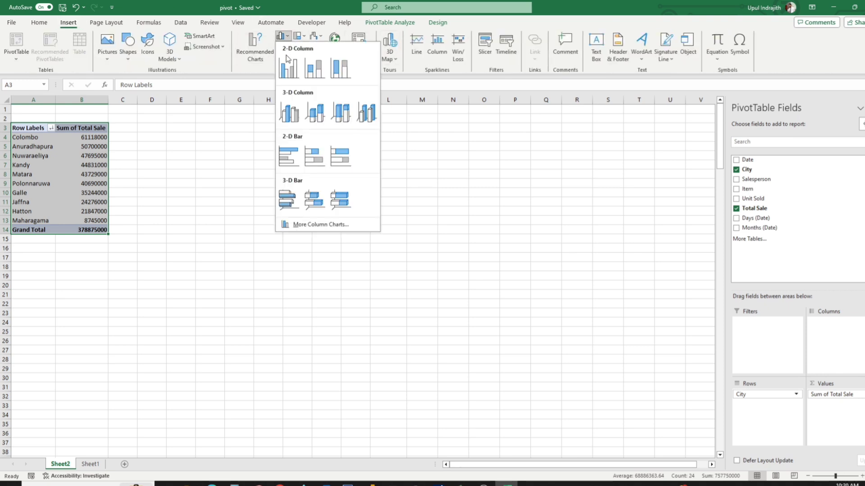
{"action": "left_click", "coordinate": [289, 65]}
{"action": "mouse_move", "coordinate": [340, 225]}
{"action": "left_mouse_down"}
{"action": "mouse_move", "coordinate": [336, 194]}
{"action": "mouse_move", "coordinate": [223, 135]}
{"action": "left_mouse_up"}
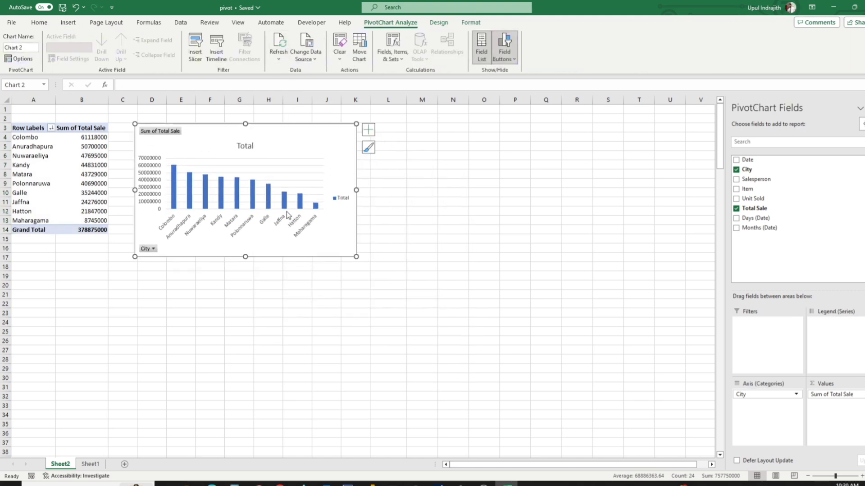
{"action": "left_click", "coordinate": [153, 250]}
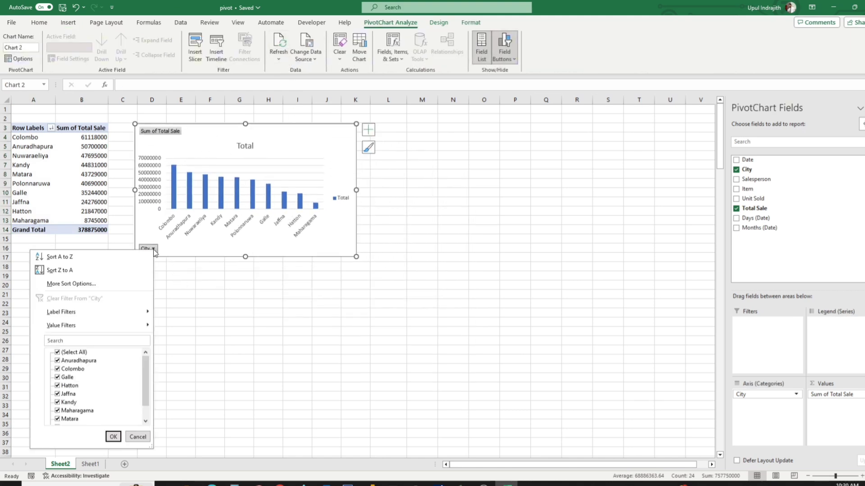
{"action": "left_click", "coordinate": [183, 249]}
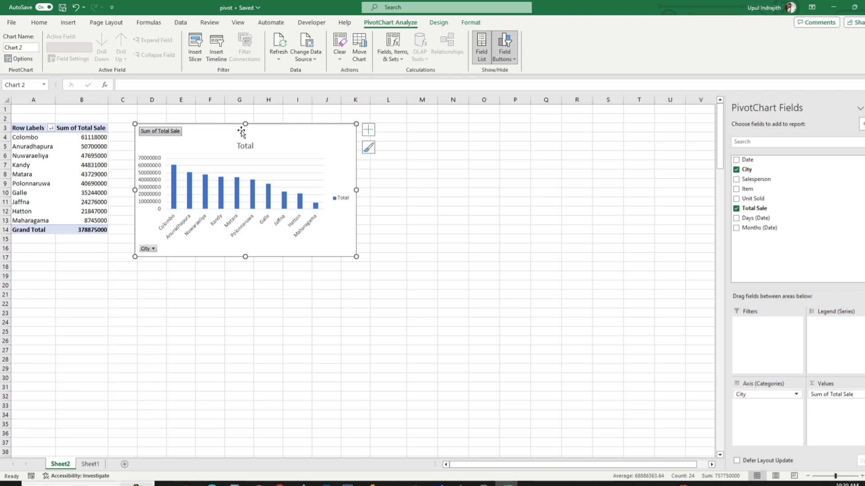
Add a Date timeline for the pivot chart and extend its selected period to May - Oct 2022.
{"action": "right_click", "coordinate": [744, 160]}
{"action": "left_click", "coordinate": [779, 218]}
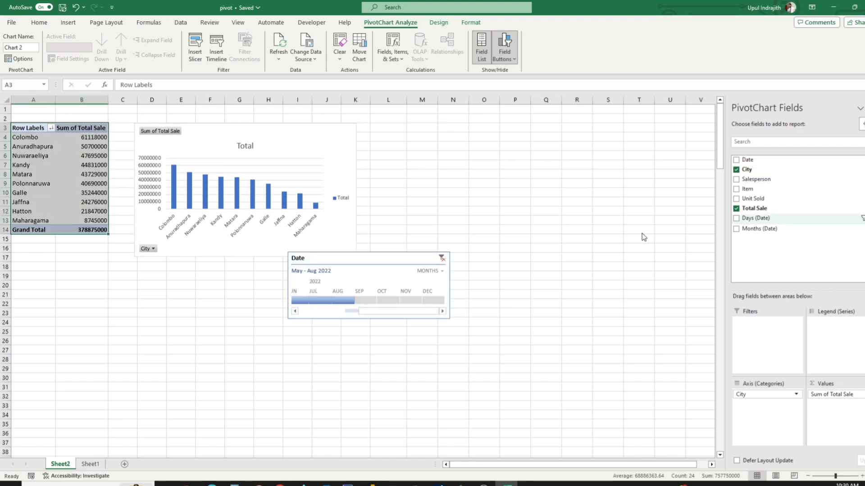
{"action": "left_click_drag", "start_coordinate": [357, 301], "coordinate": [400, 300]}
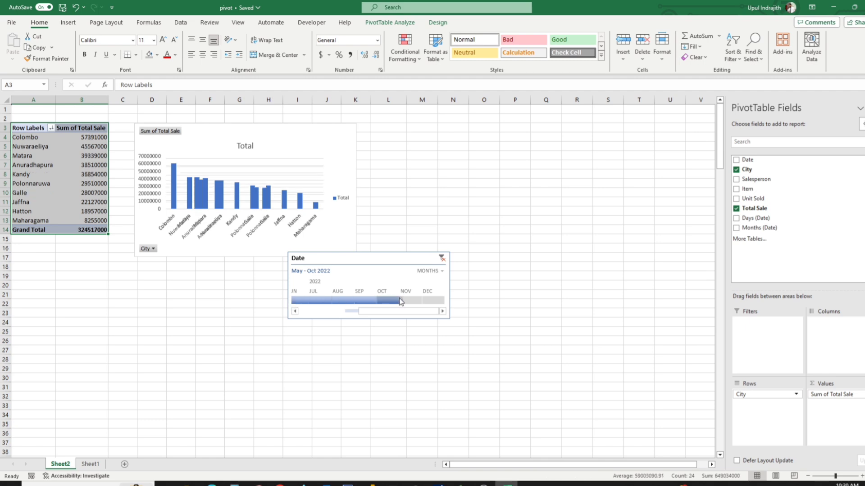
{"action": "left_click", "coordinate": [417, 263]}
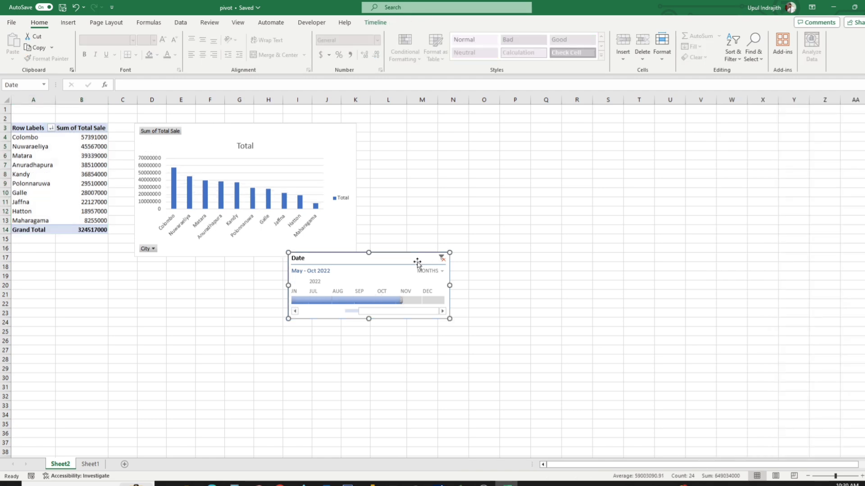
Delete the Date timeline and the column chart beside the pivot table.
{"action": "key", "text": "Delete"}
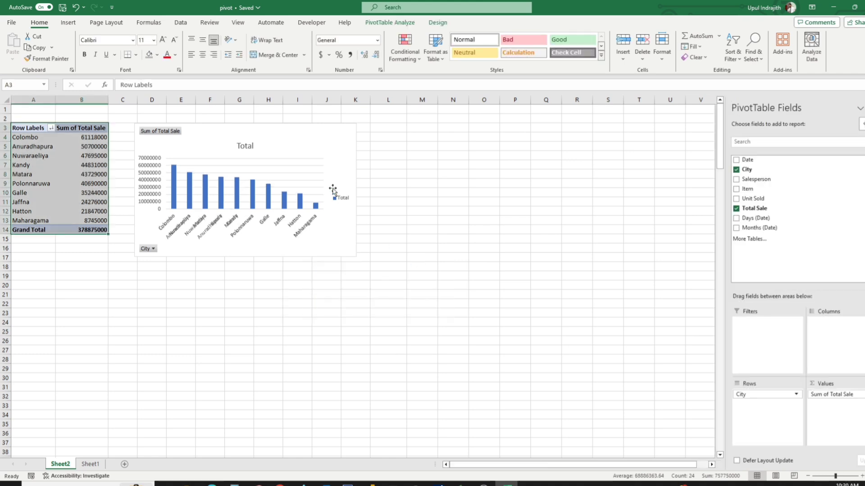
{"action": "left_click", "coordinate": [320, 135]}
{"action": "key", "text": "Delete"}
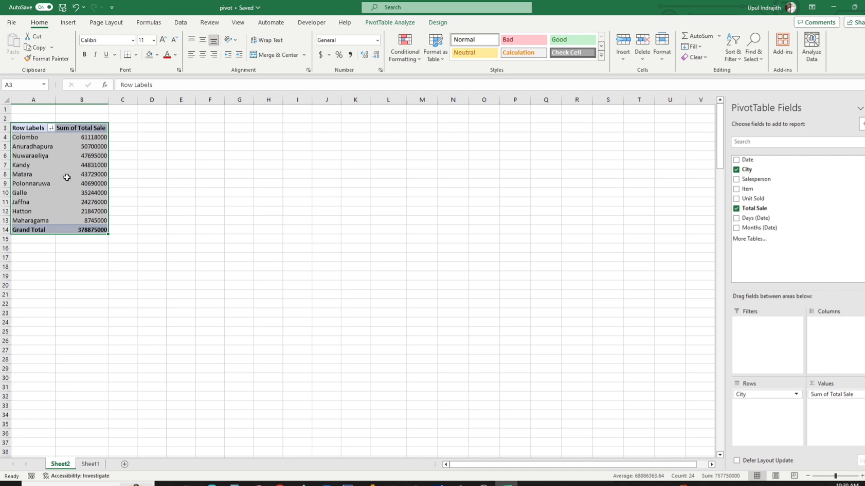
Add Salesperson to the pivot table's rows beneath City.
{"action": "left_click", "coordinate": [93, 174]}
{"action": "left_click_drag", "start_coordinate": [747, 177], "coordinate": [786, 411]}
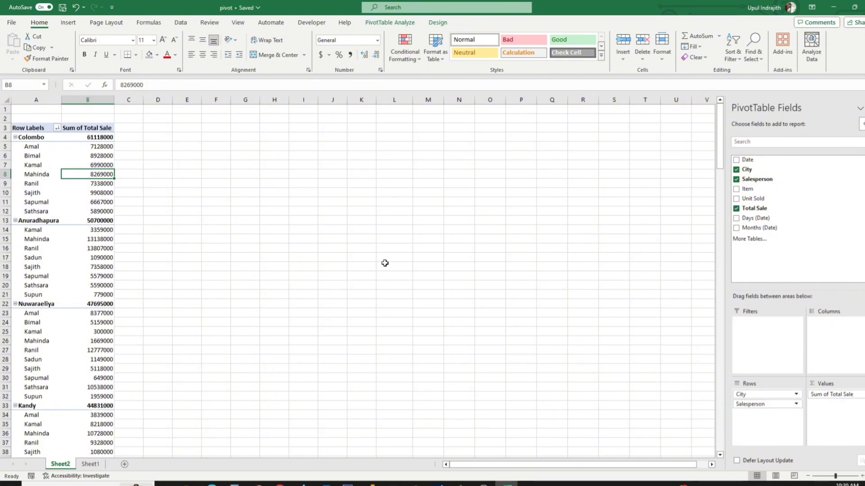
{"action": "left_click", "coordinate": [767, 406]}
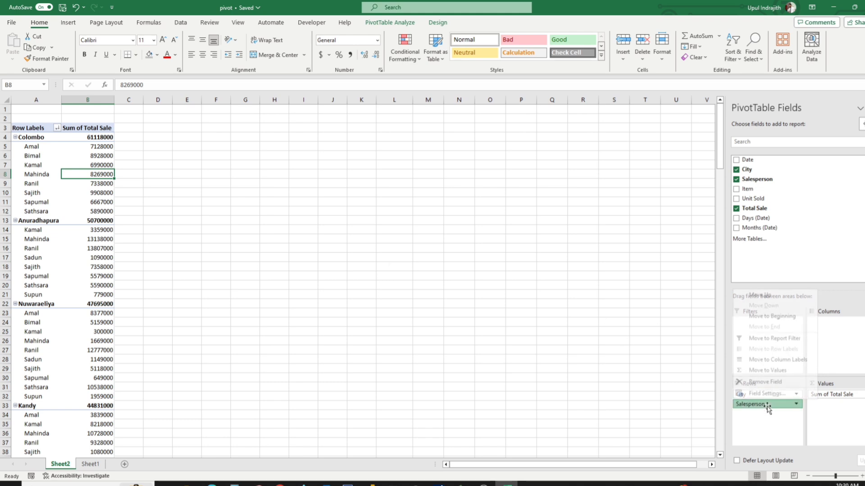
{"action": "left_click", "coordinate": [771, 396]}
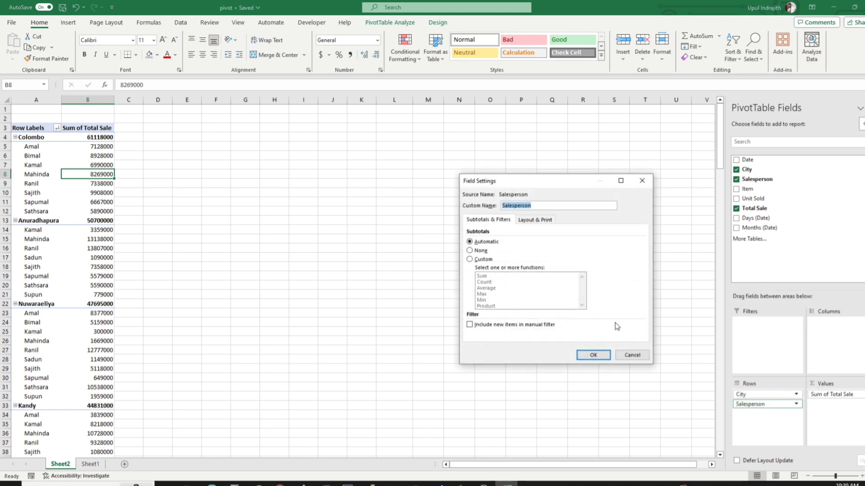
{"action": "left_click", "coordinate": [632, 355]}
Set the Salesperson field to custom subtotals, with item labels repeated and shown in tabular form.
{"action": "left_click", "coordinate": [738, 405]}
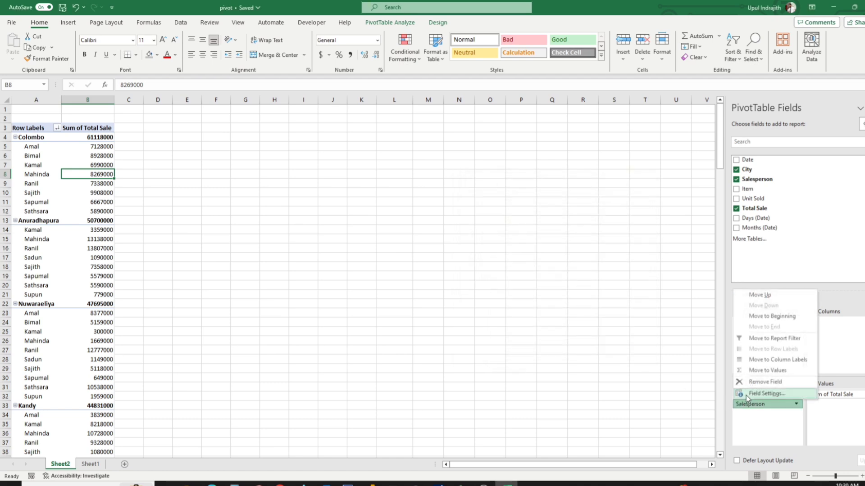
{"action": "left_click", "coordinate": [749, 395]}
{"action": "left_click", "coordinate": [485, 259]}
{"action": "left_click", "coordinate": [534, 220]}
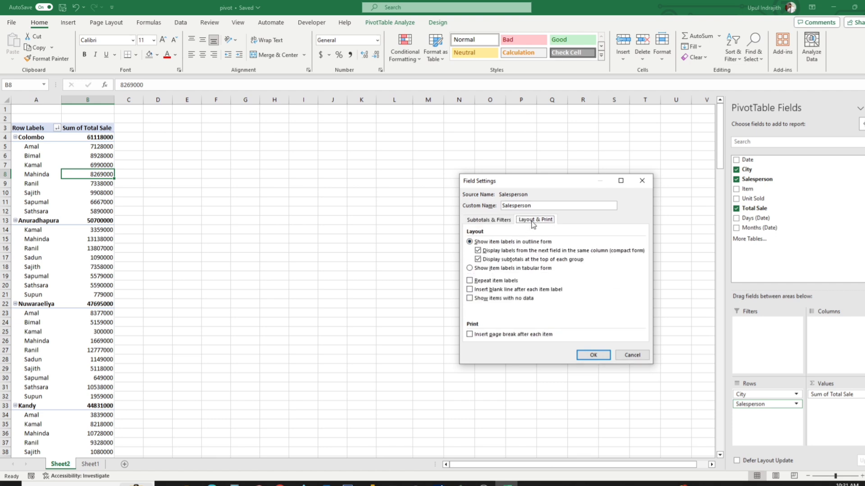
{"action": "left_click", "coordinate": [469, 281]}
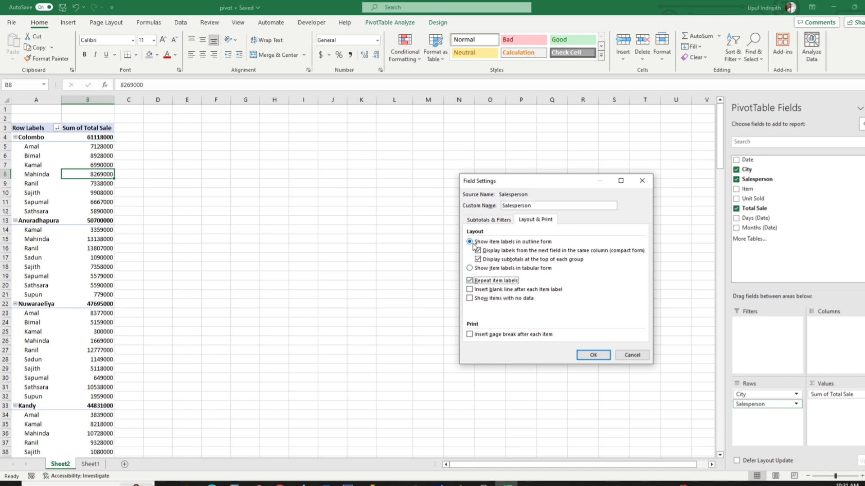
{"action": "left_click", "coordinate": [469, 268]}
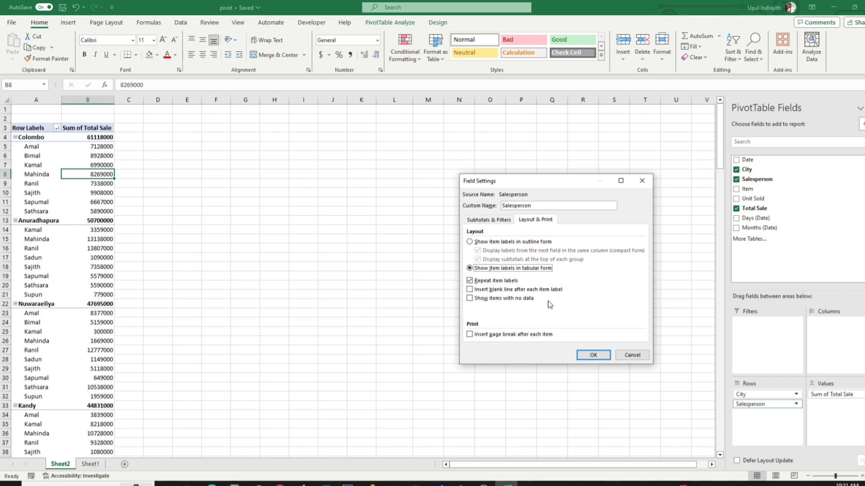
{"action": "left_click", "coordinate": [593, 356]}
Set the City field to custom subtotals, with item labels repeated and shown in tabular form.
{"action": "left_click", "coordinate": [780, 397]}
{"action": "left_click", "coordinate": [765, 384]}
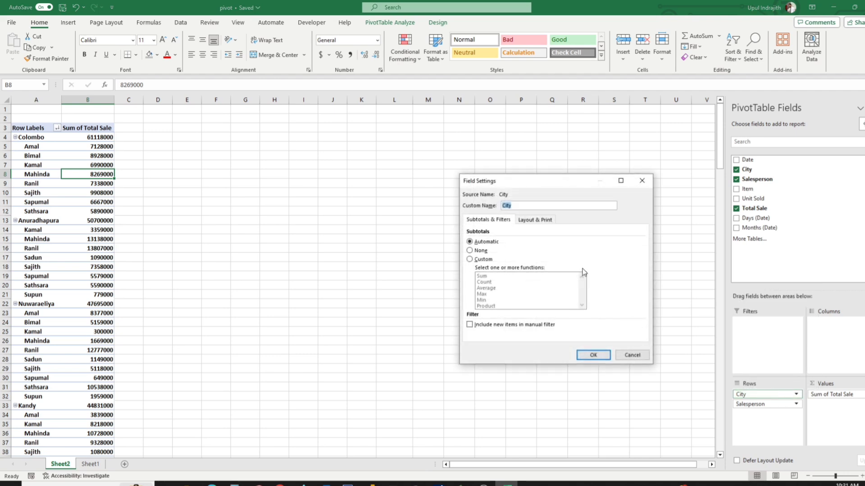
{"action": "left_click", "coordinate": [482, 260]}
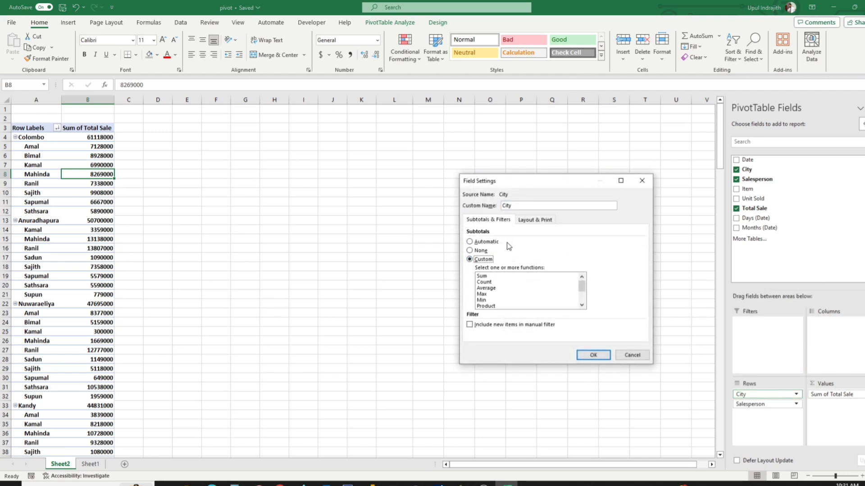
{"action": "left_click", "coordinate": [535, 221]}
{"action": "left_click", "coordinate": [478, 269]}
{"action": "left_click", "coordinate": [581, 356]}
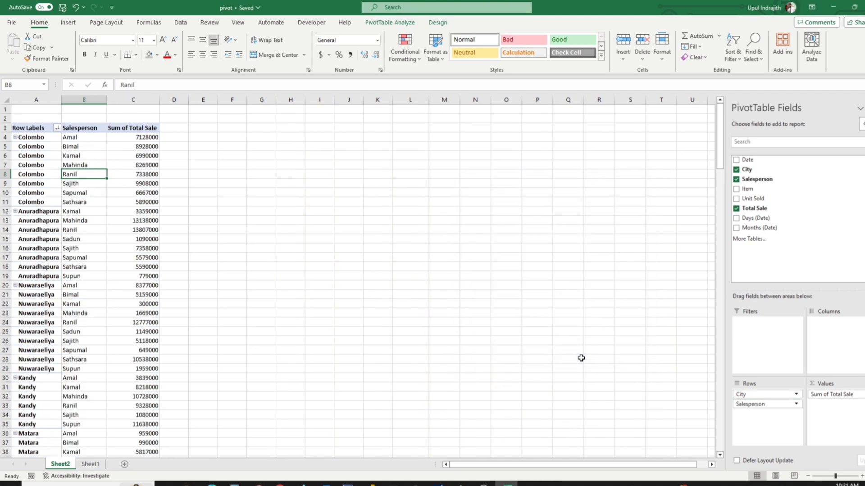
Undo the tabular layout changes and remove Salesperson from the pivot table's rows.
{"action": "left_click", "coordinate": [142, 202]}
{"action": "scroll", "coordinate": [44, 255], "scroll_direction": "down", "scroll_amount": 4}
{"action": "scroll", "coordinate": [43, 255], "scroll_direction": "down", "scroll_amount": 4}
{"action": "scroll", "coordinate": [58, 203], "scroll_direction": "up", "scroll_amount": 8}
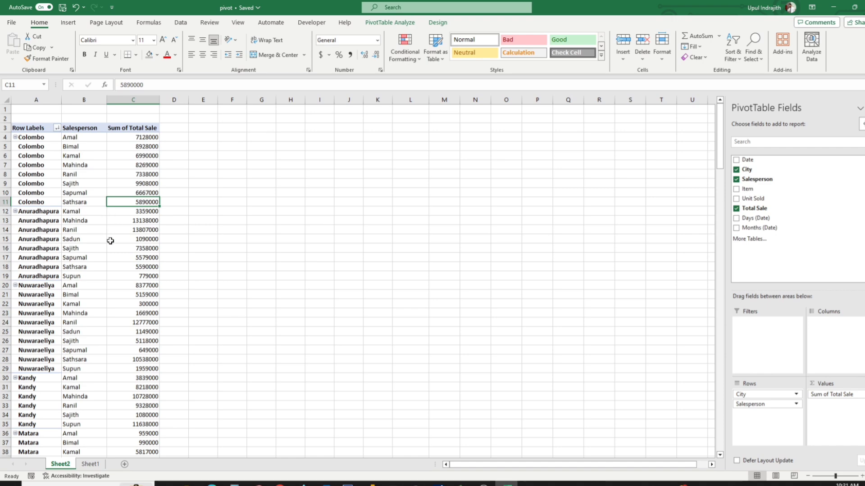
{"action": "left_click", "coordinate": [74, 7]}
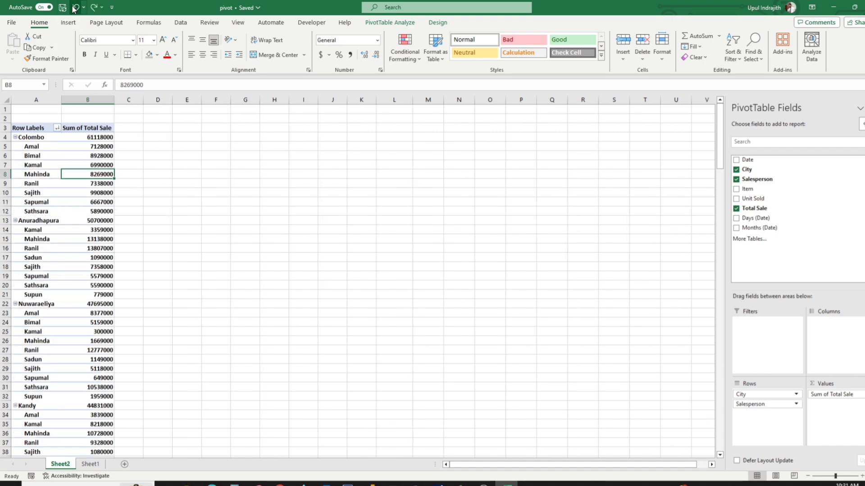
{"action": "left_click", "coordinate": [349, 284]}
{"action": "left_click", "coordinate": [49, 184]}
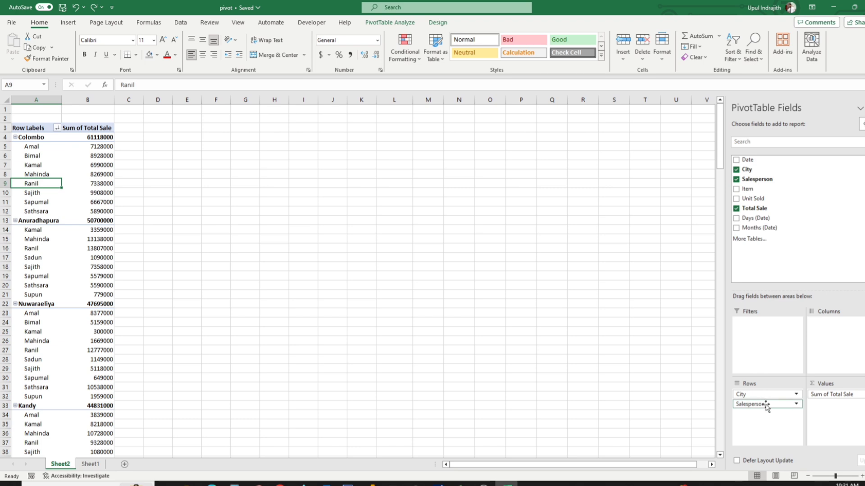
{"action": "left_click_drag", "start_coordinate": [763, 403], "coordinate": [807, 250]}
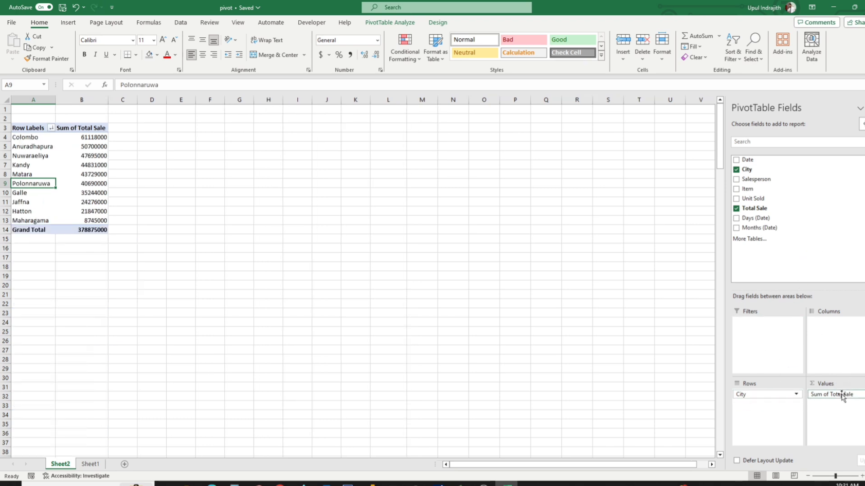
Add Item to the pivot table's values as a count, ahead of Sum of Total Sale.
{"action": "left_click_drag", "start_coordinate": [752, 191], "coordinate": [854, 393]}
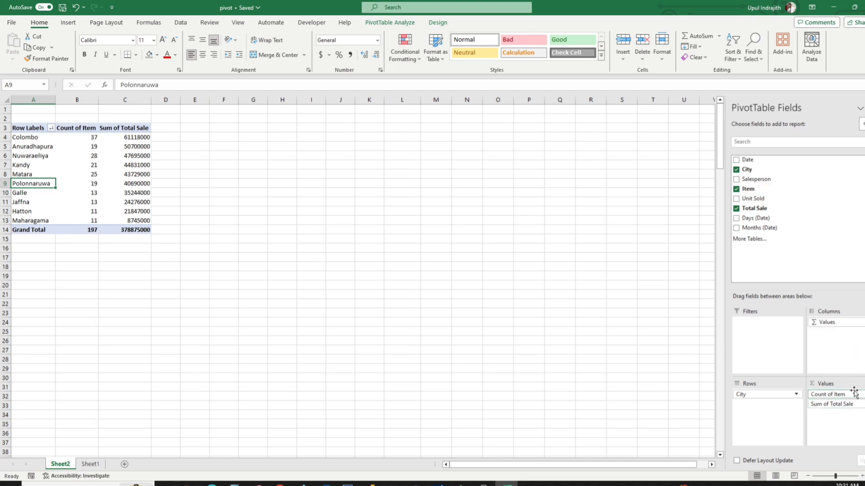
{"action": "left_click", "coordinate": [235, 248]}
{"action": "left_click", "coordinate": [83, 156]}
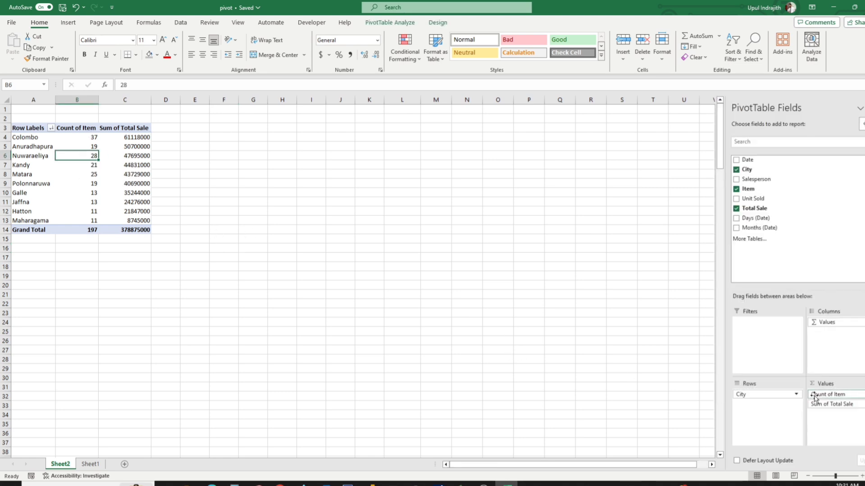
Try Sum as the summary calculation for Item, and cancel the value field settings.
{"action": "left_click", "coordinate": [815, 398]}
{"action": "left_click", "coordinate": [827, 388]}
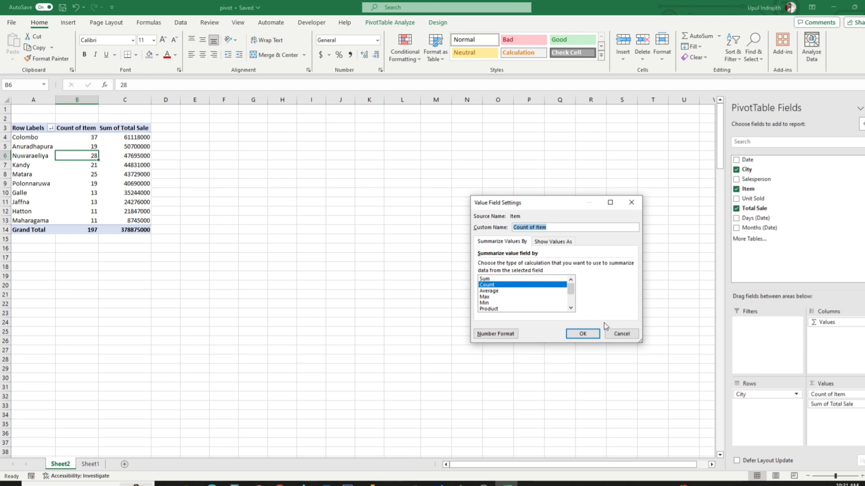
{"action": "left_click", "coordinate": [527, 279]}
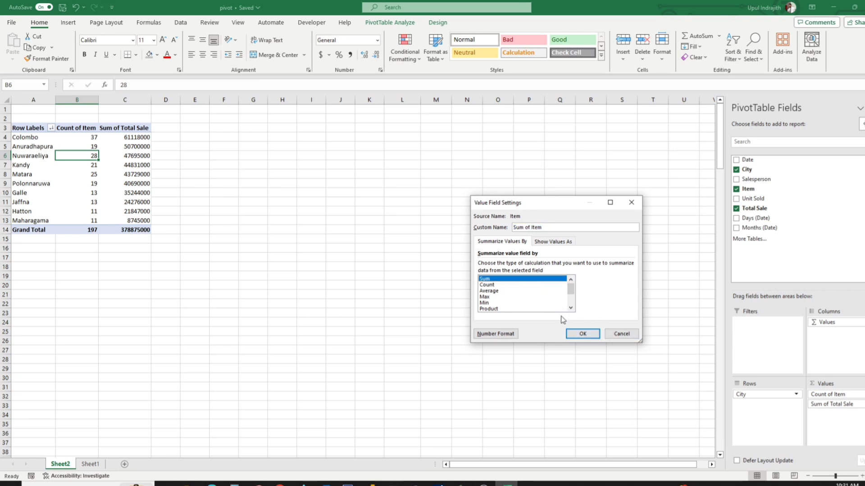
{"action": "left_click", "coordinate": [607, 338]}
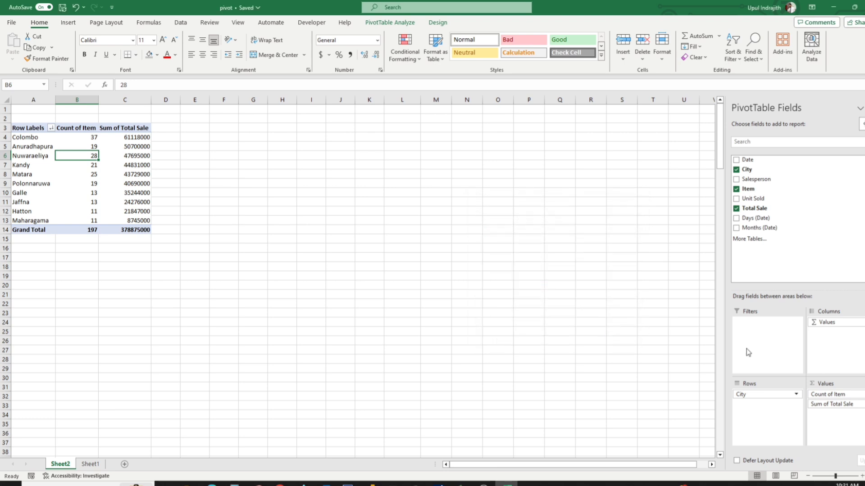
Add Total Sale to the pivot table's values a second time, below Sum of Total Sale.
{"action": "left_click", "coordinate": [146, 166]}
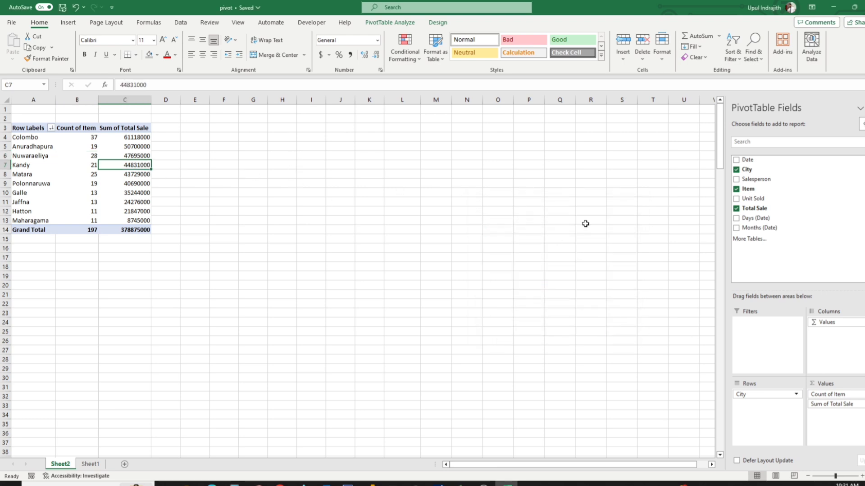
{"action": "left_click_drag", "start_coordinate": [753, 208], "coordinate": [853, 429]}
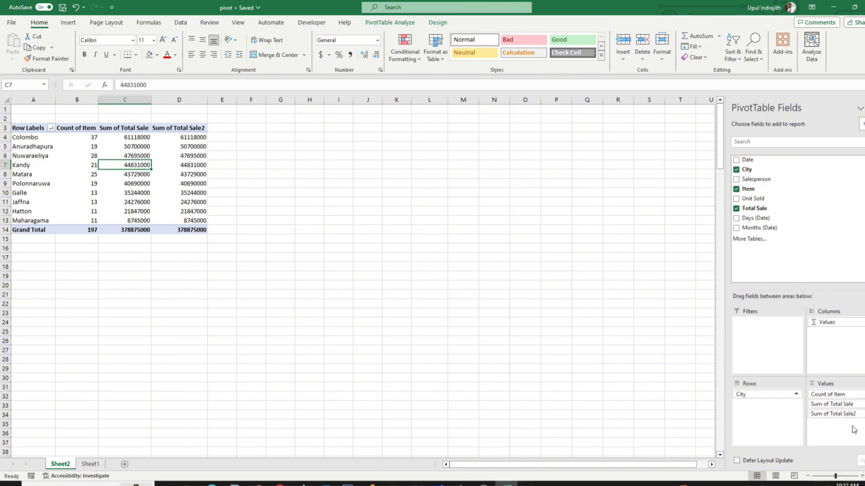
{"action": "left_click", "coordinate": [186, 163]}
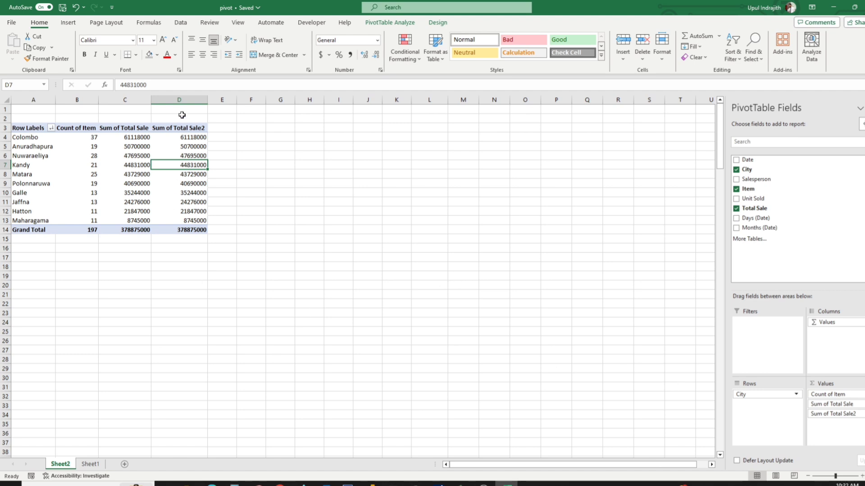
Apply the Comma number style to both Total Sale columns, C and D.
{"action": "left_click_drag", "start_coordinate": [178, 100], "coordinate": [135, 100]}
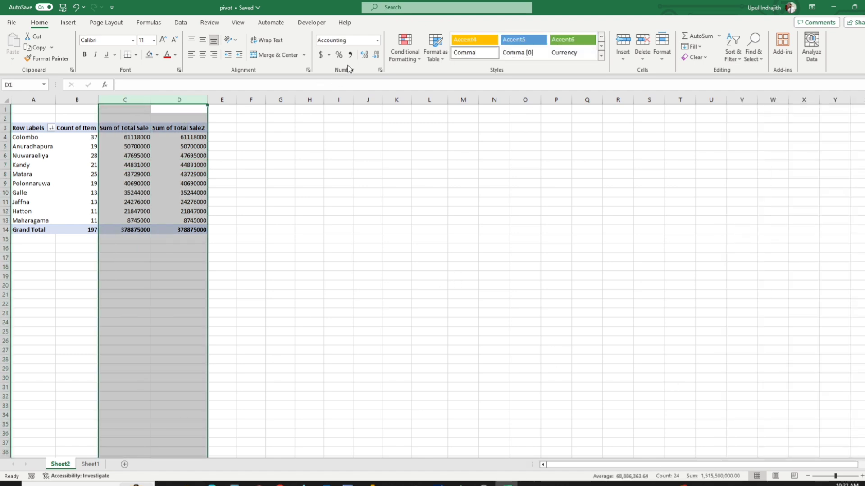
{"action": "left_click", "coordinate": [350, 54]}
{"action": "left_click", "coordinate": [185, 193]}
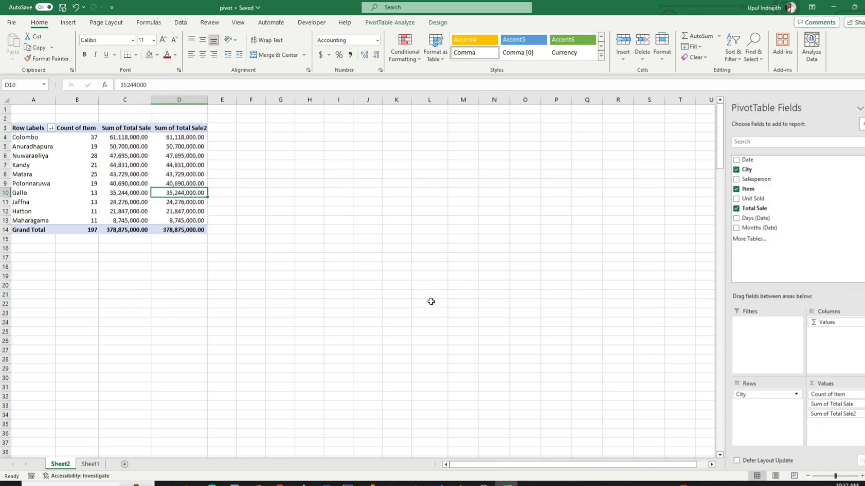
Show the Sum of Total Sale2 values as % of Grand Total.
{"action": "left_click", "coordinate": [831, 415]}
{"action": "left_click", "coordinate": [833, 404]}
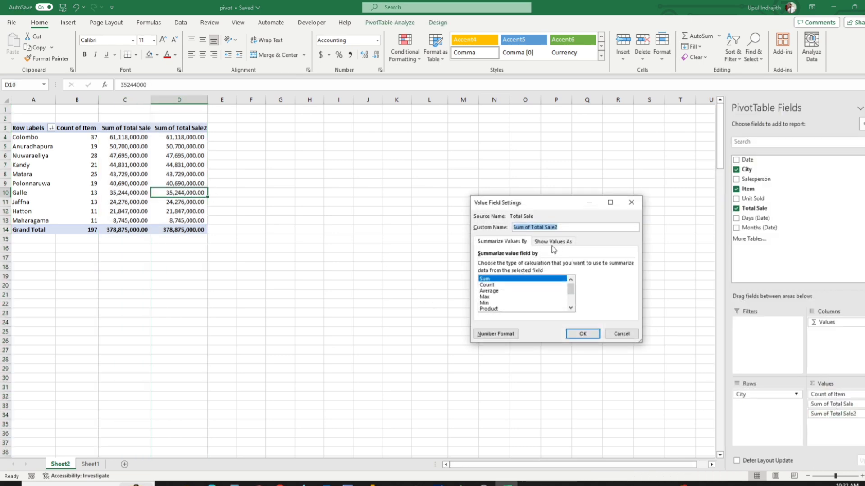
{"action": "left_click", "coordinate": [553, 243]}
{"action": "left_click", "coordinate": [545, 266]}
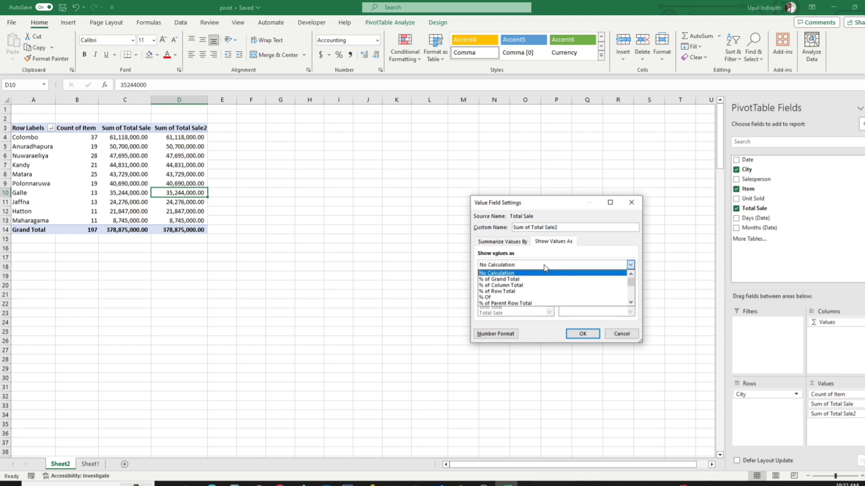
{"action": "left_click", "coordinate": [526, 280]}
{"action": "left_click", "coordinate": [582, 333]}
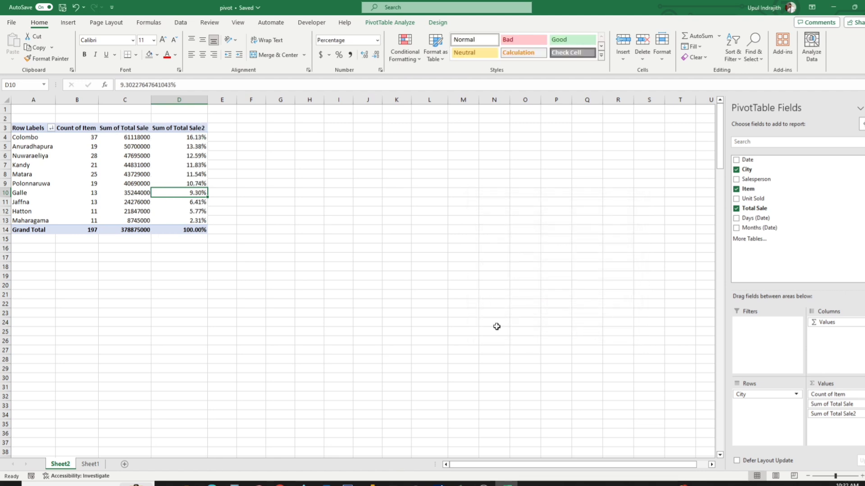
Apply the Comma number style to the Sum of Total Sale column and widen column C slightly.
{"action": "left_click", "coordinate": [184, 95]}
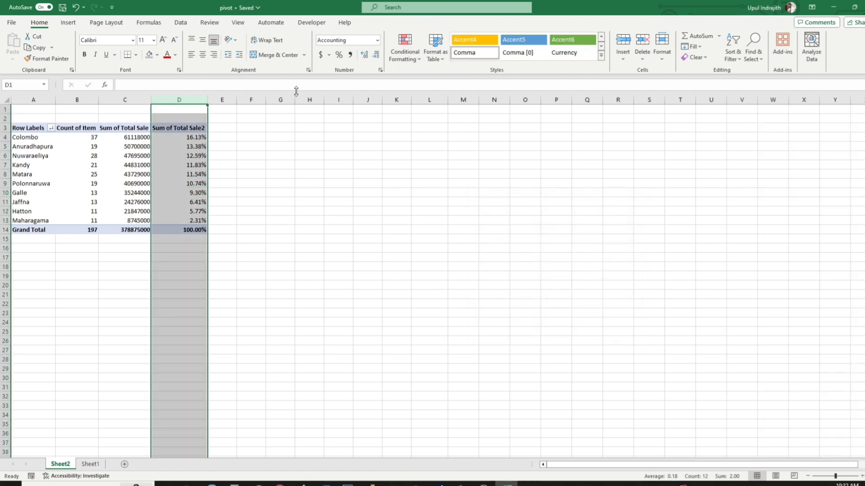
{"action": "left_click", "coordinate": [318, 256]}
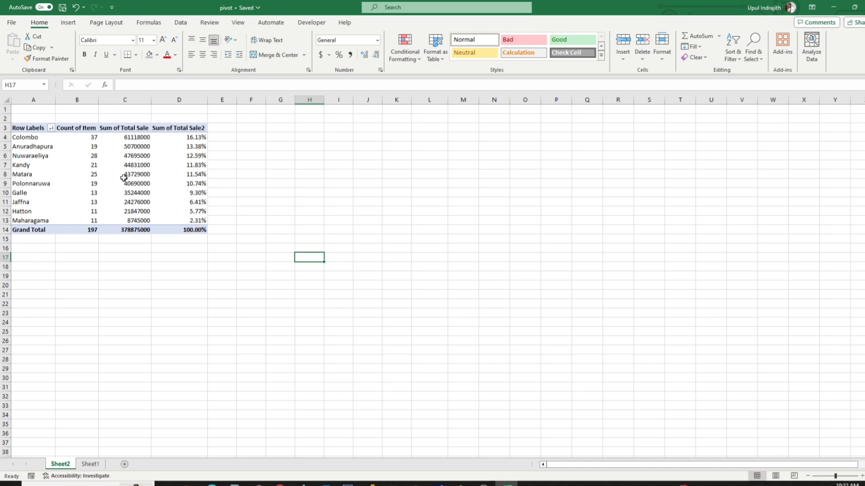
{"action": "left_click", "coordinate": [126, 100]}
{"action": "left_click", "coordinate": [351, 55]}
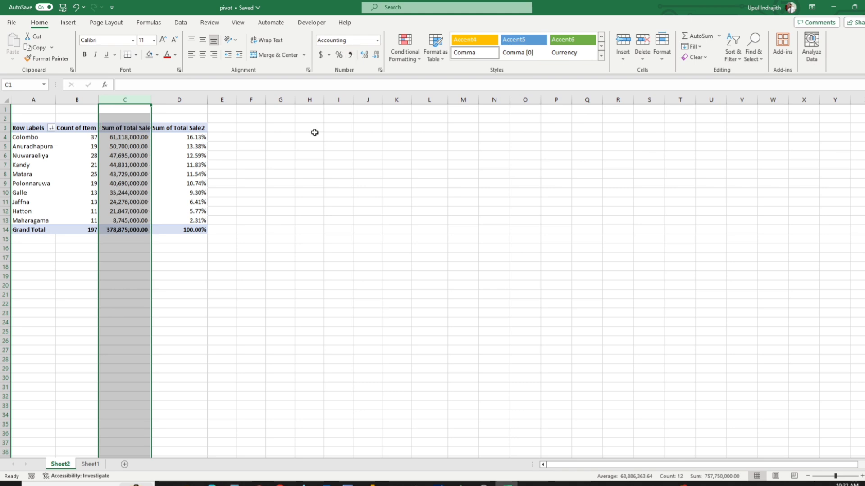
{"action": "left_click", "coordinate": [310, 136]}
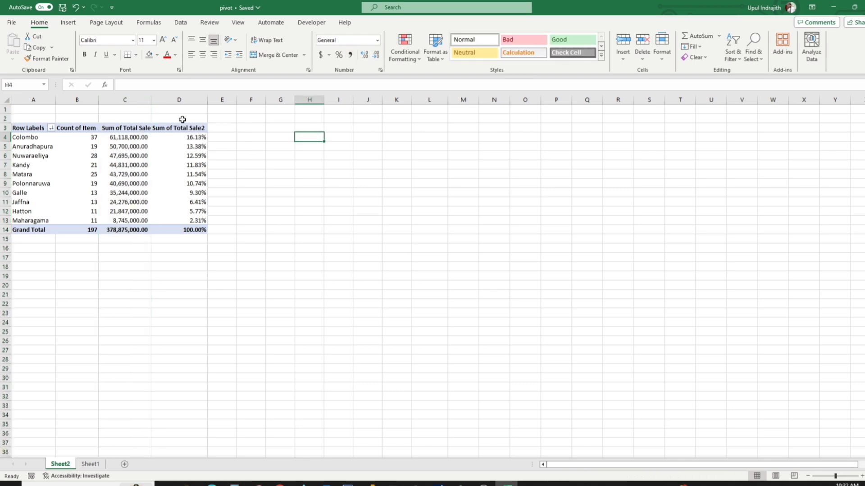
{"action": "left_click_drag", "start_coordinate": [151, 100], "coordinate": [157, 100]}
Examine the available Show Values As calculations for Sum of Total Sale2, leaving the field's settings unchanged.
{"action": "left_click", "coordinate": [202, 175]}
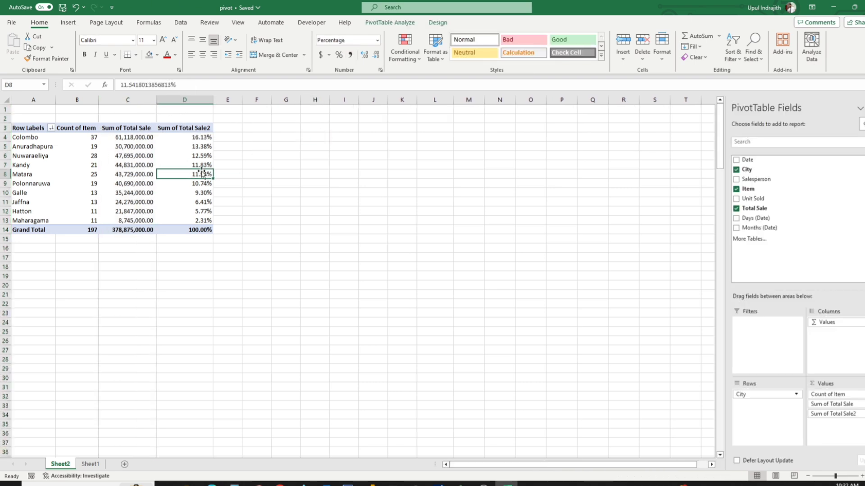
{"action": "left_click", "coordinate": [837, 414]}
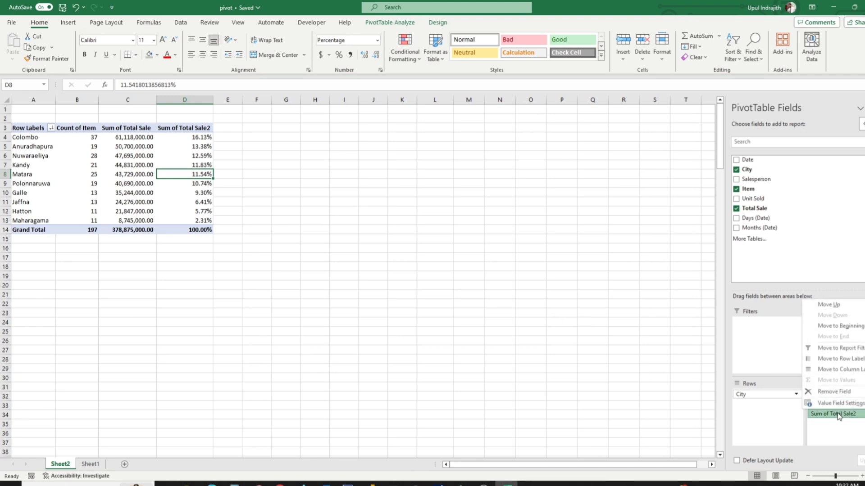
{"action": "left_click", "coordinate": [837, 403]}
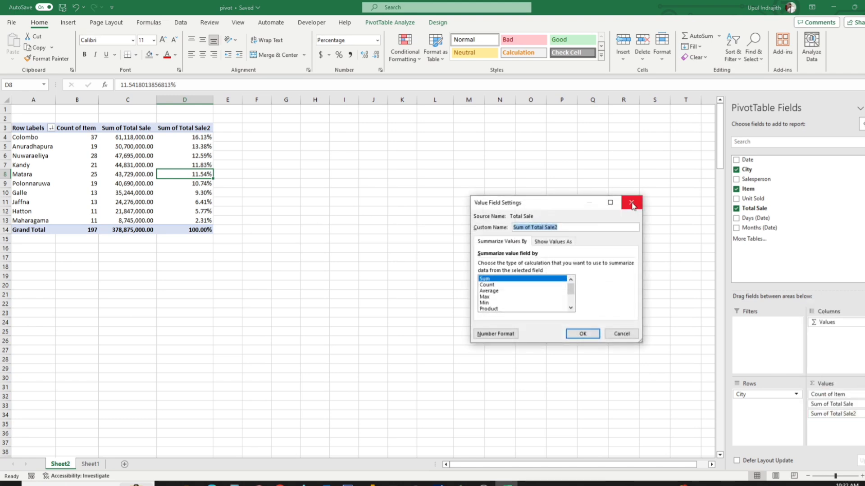
{"action": "left_click", "coordinate": [557, 243]}
{"action": "left_click", "coordinate": [513, 266]}
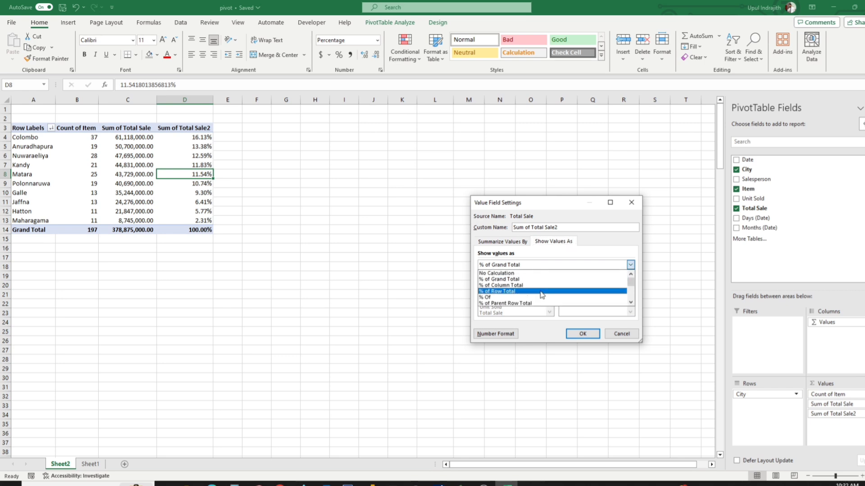
{"action": "left_click", "coordinate": [613, 248]}
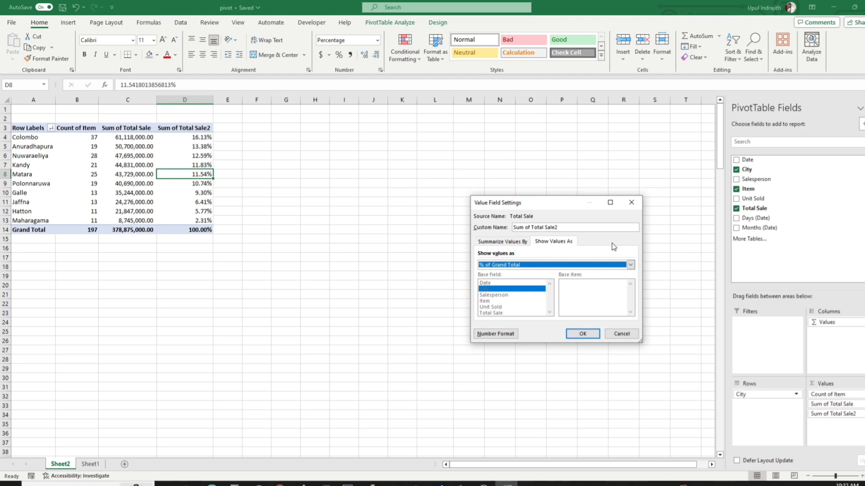
{"action": "left_click", "coordinate": [631, 202]}
{"action": "left_click", "coordinate": [314, 155]}
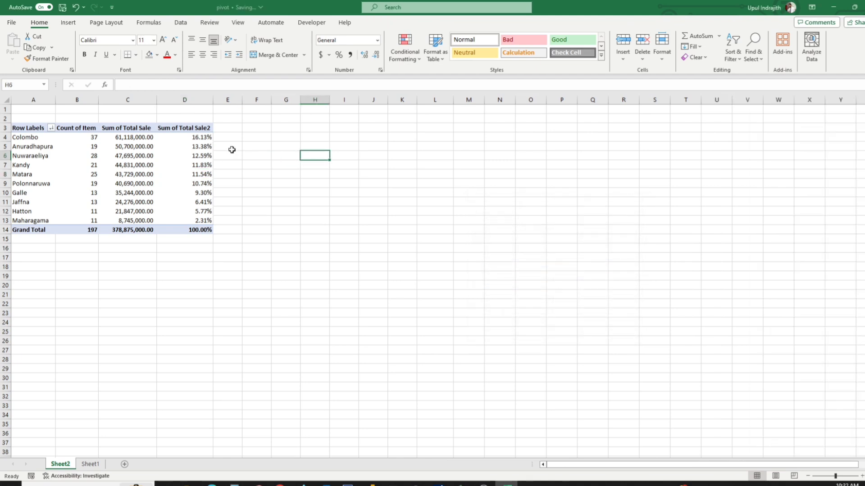
Rename the Sum of Total Sale2 value field to % and centre its header in cell D3.
{"action": "double_click", "coordinate": [197, 130]}
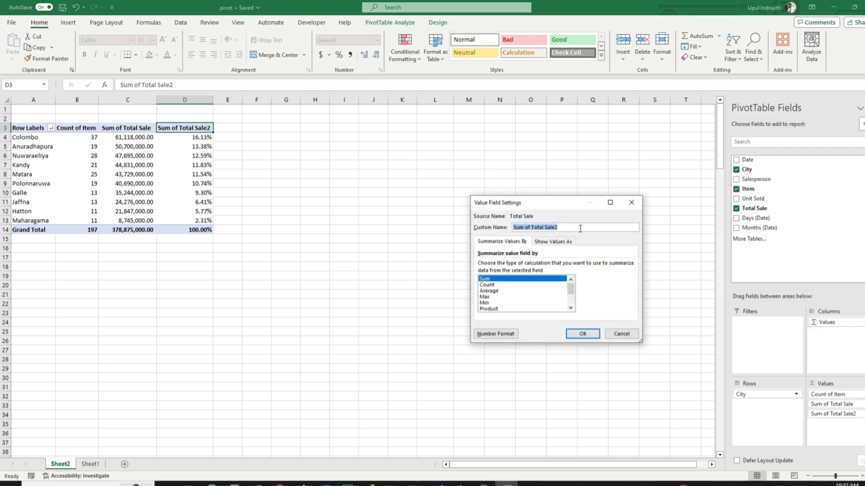
{"action": "type", "text": "%"}
{"action": "key", "text": "Return"}
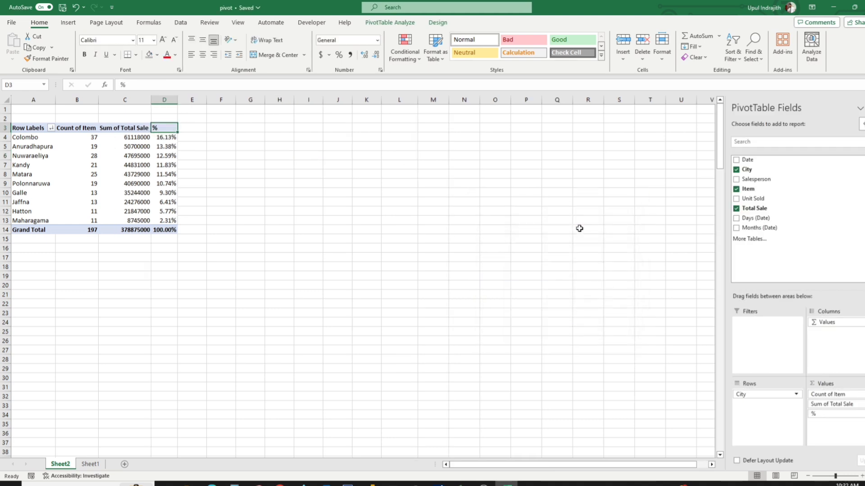
{"action": "left_click", "coordinate": [203, 54]}
Widen column C slightly and apply the Comma number style to its Sum of Total Sale values.
{"action": "left_click_drag", "start_coordinate": [151, 100], "coordinate": [156, 99]}
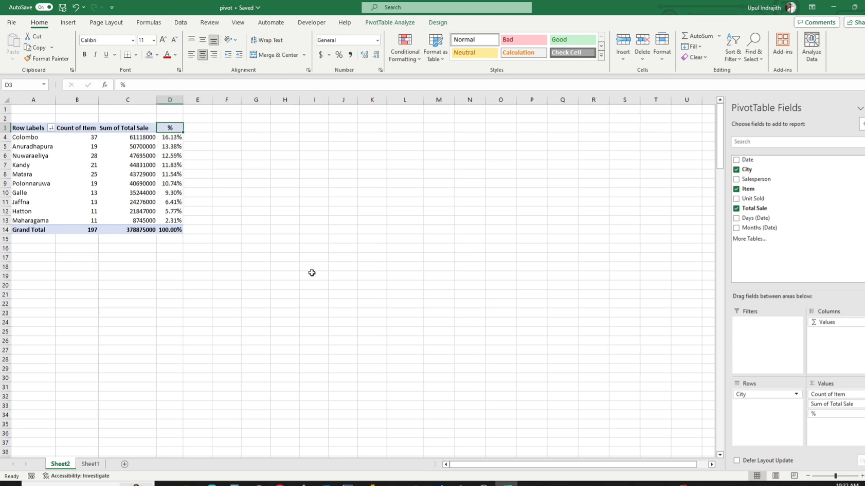
{"action": "left_click", "coordinate": [311, 273]}
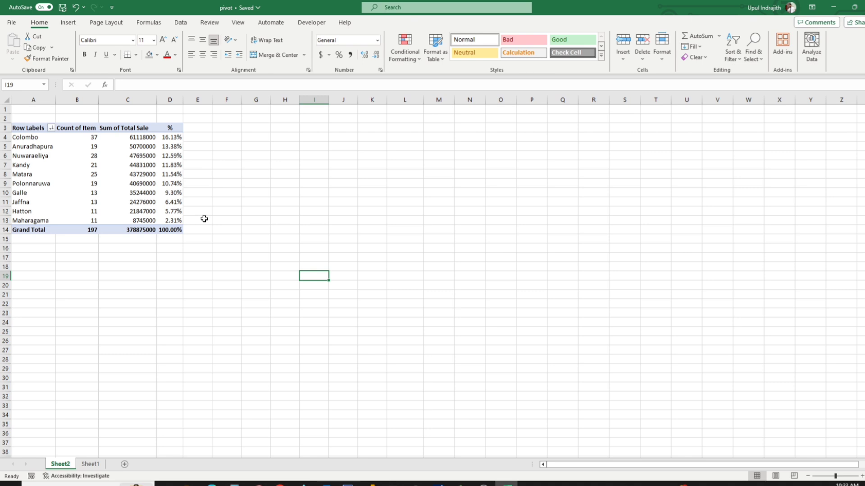
{"action": "left_click", "coordinate": [143, 100]}
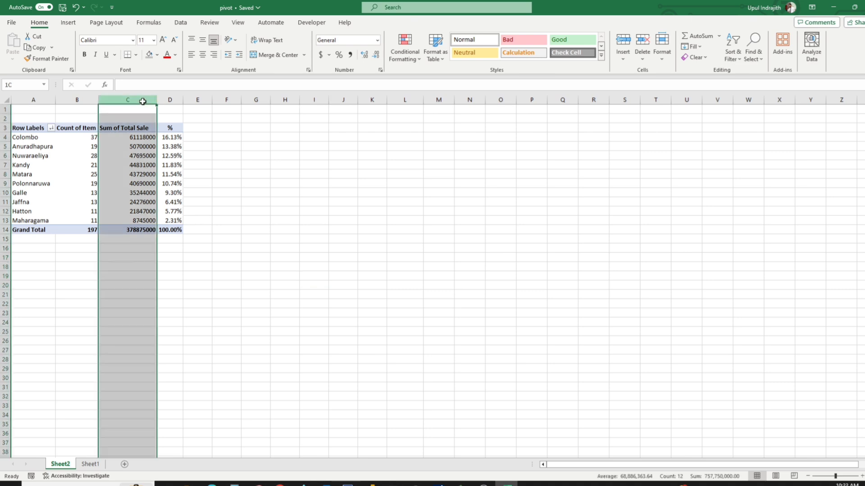
{"action": "left_click", "coordinate": [350, 54]}
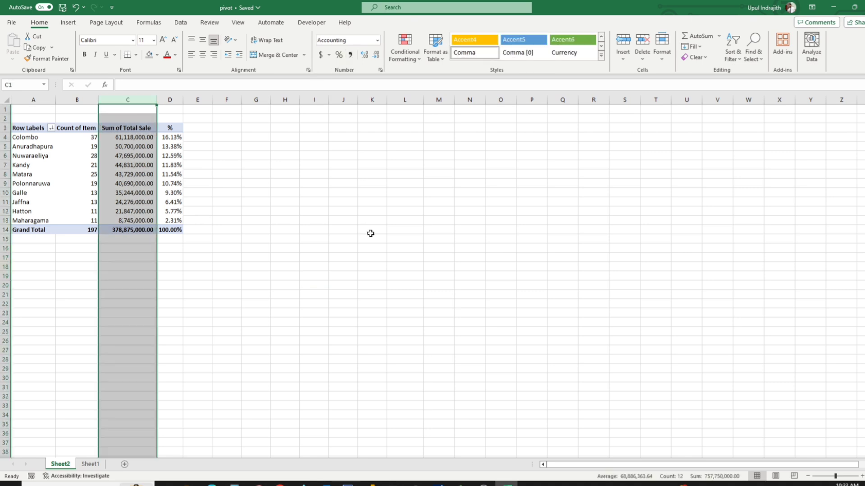
{"action": "left_click", "coordinate": [370, 234]}
{"action": "left_click", "coordinate": [169, 183]}
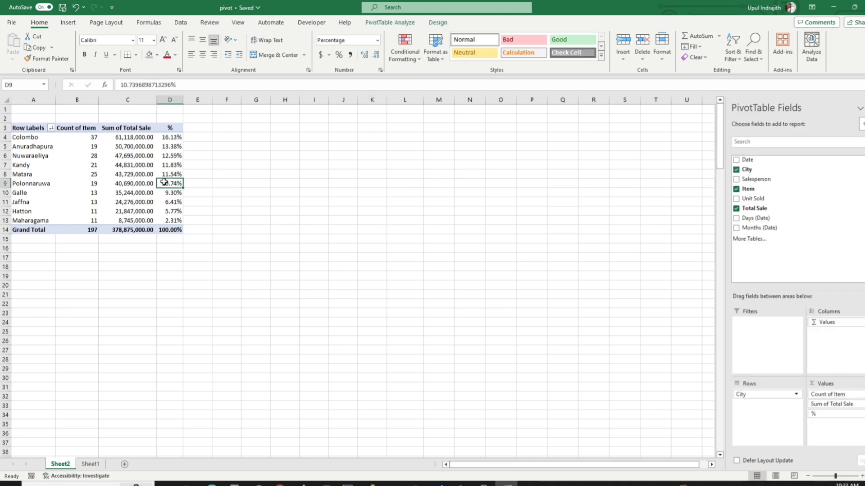